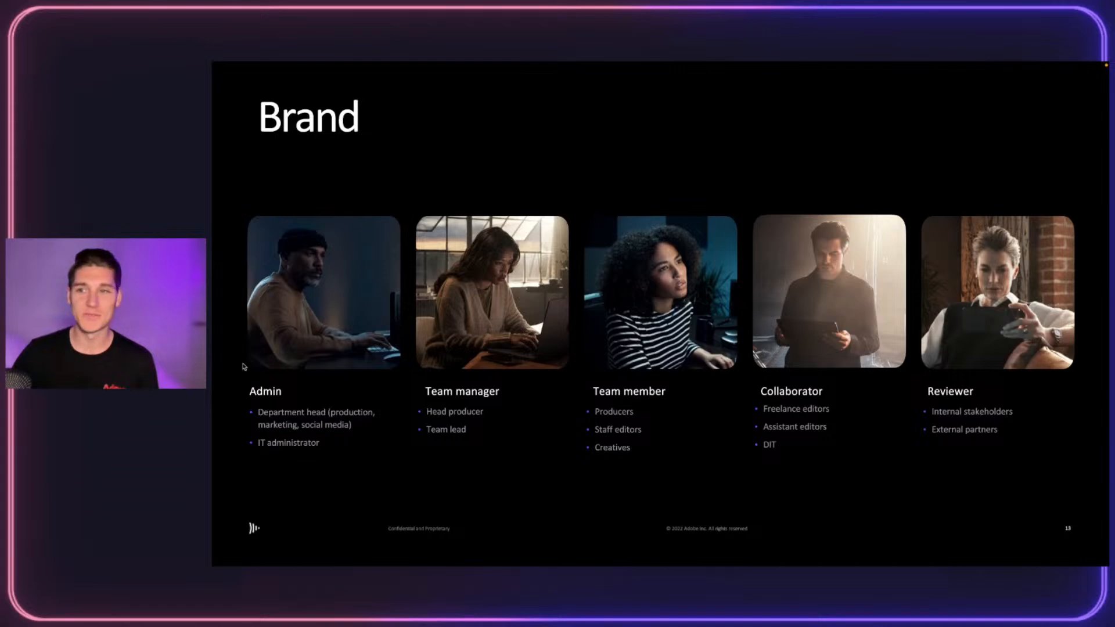
Advance through the Agency and Media & entertainment slides, then switch to the Frame.io DRYP Ad project
key(Right)
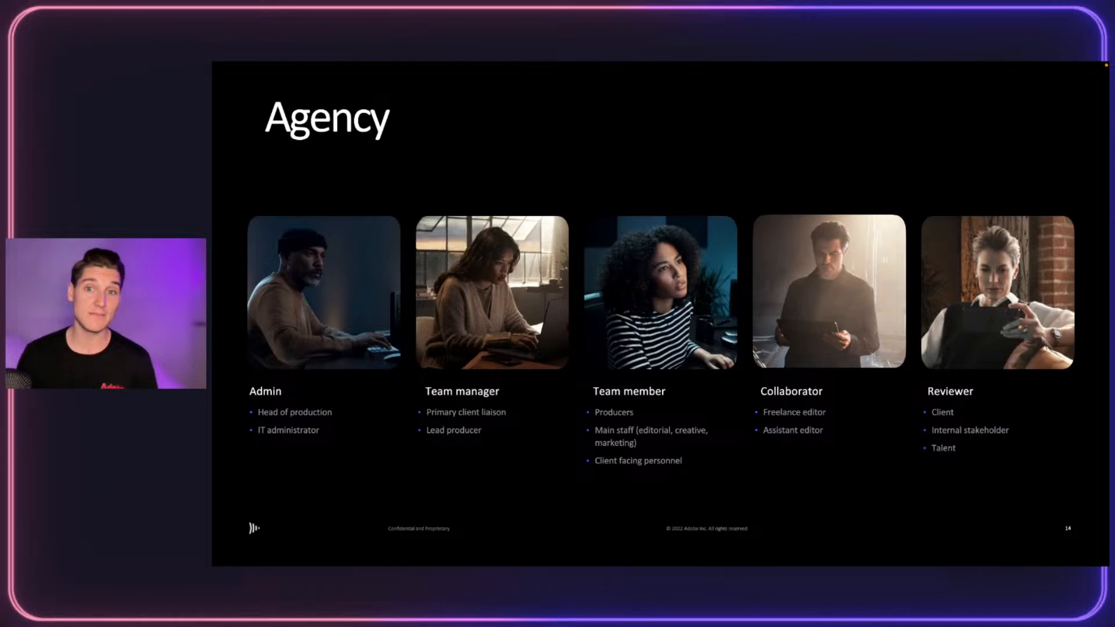
key(Right)
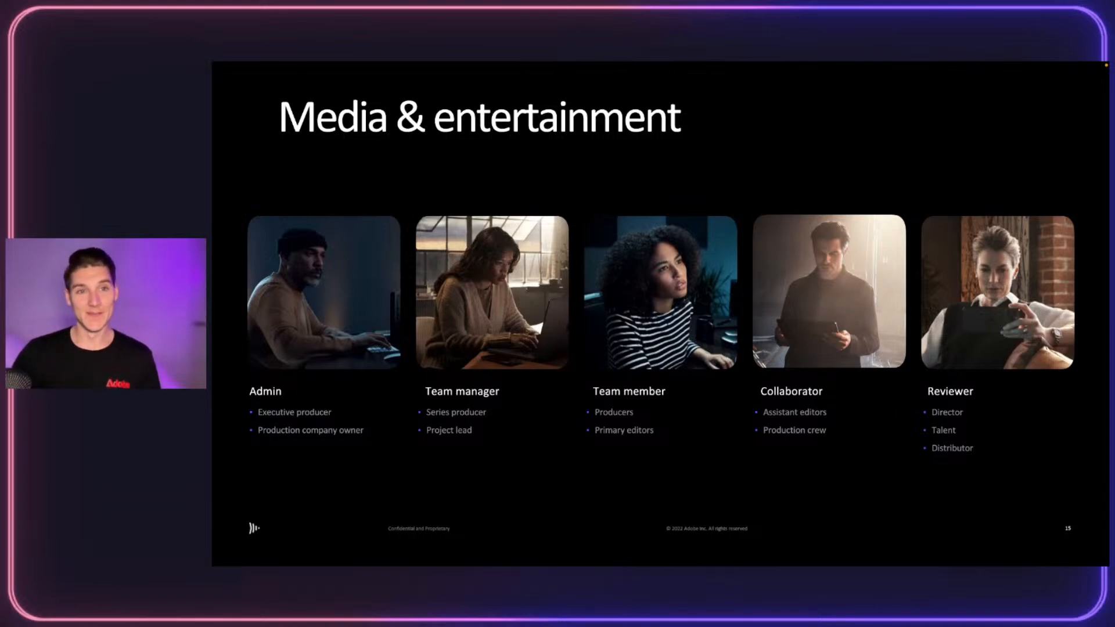
key(ctrl+Right)
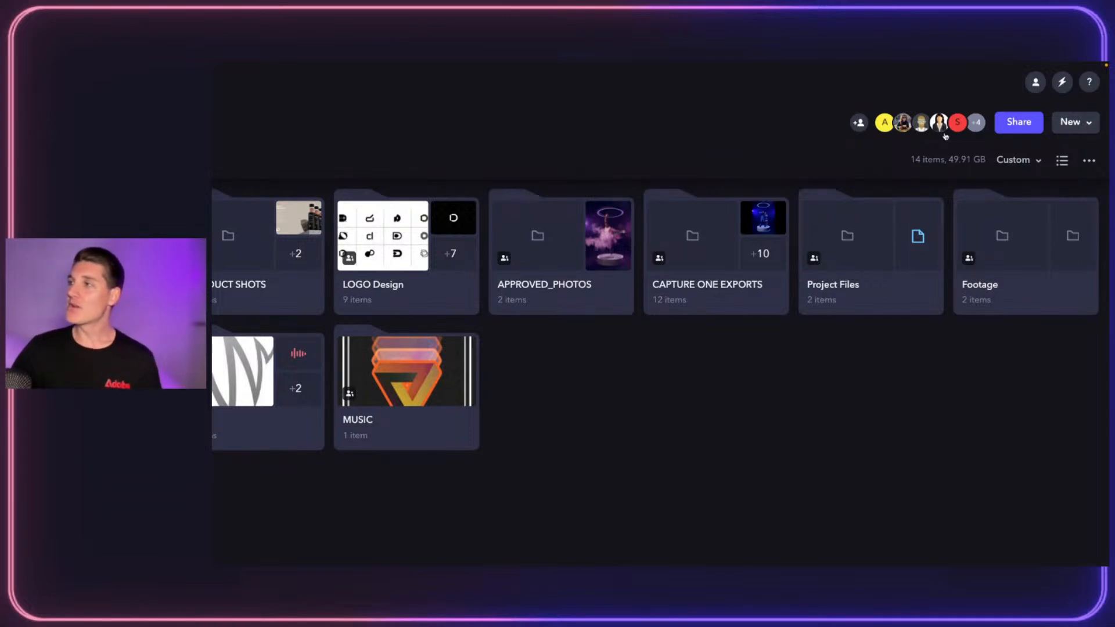
Review the DRYP Ad project's 9 members, then open Account settings to the Enterprise billing overview
click(901, 123)
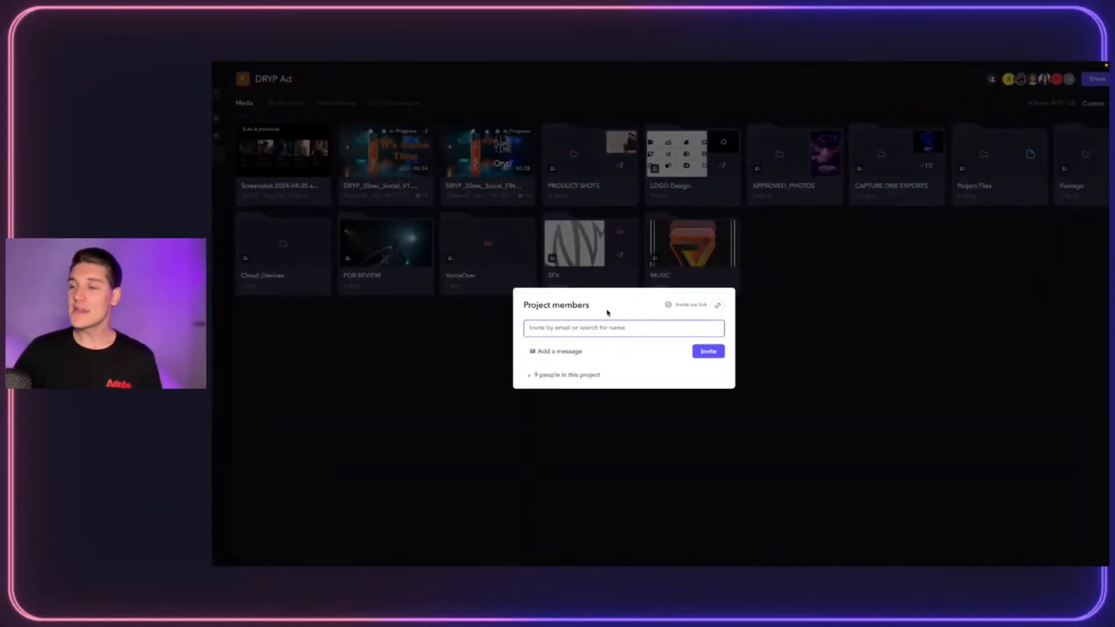
click(567, 375)
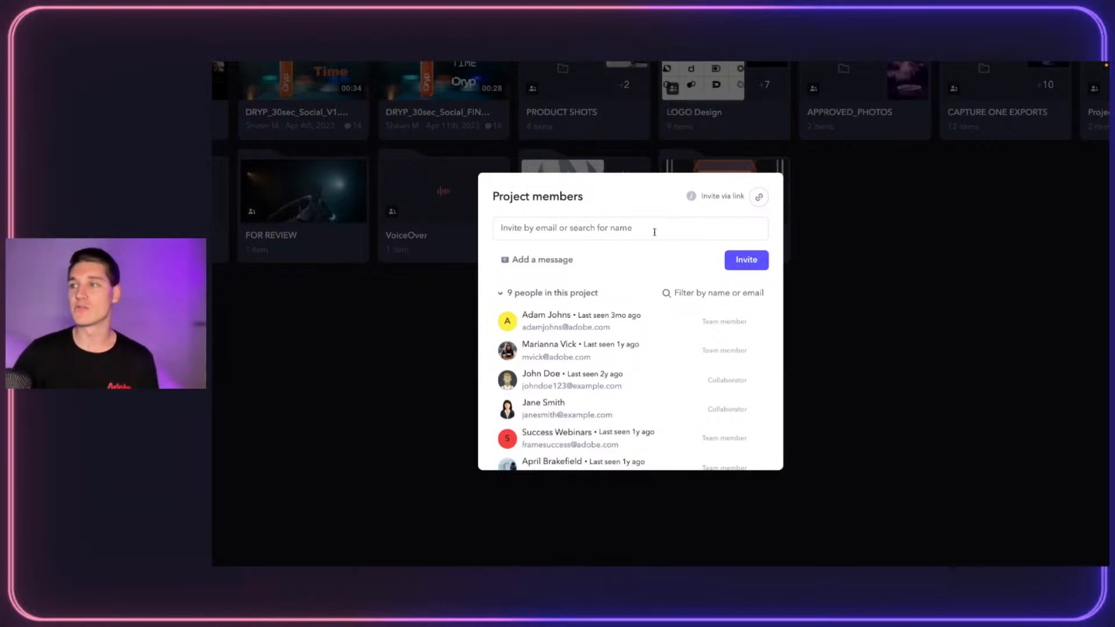
click(843, 401)
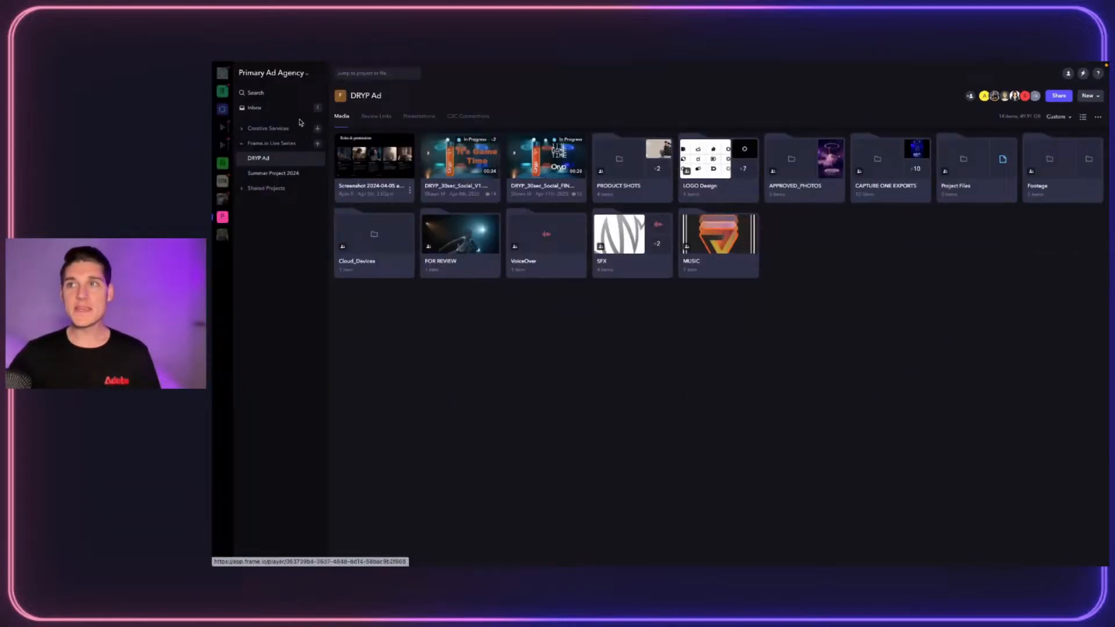
click(257, 74)
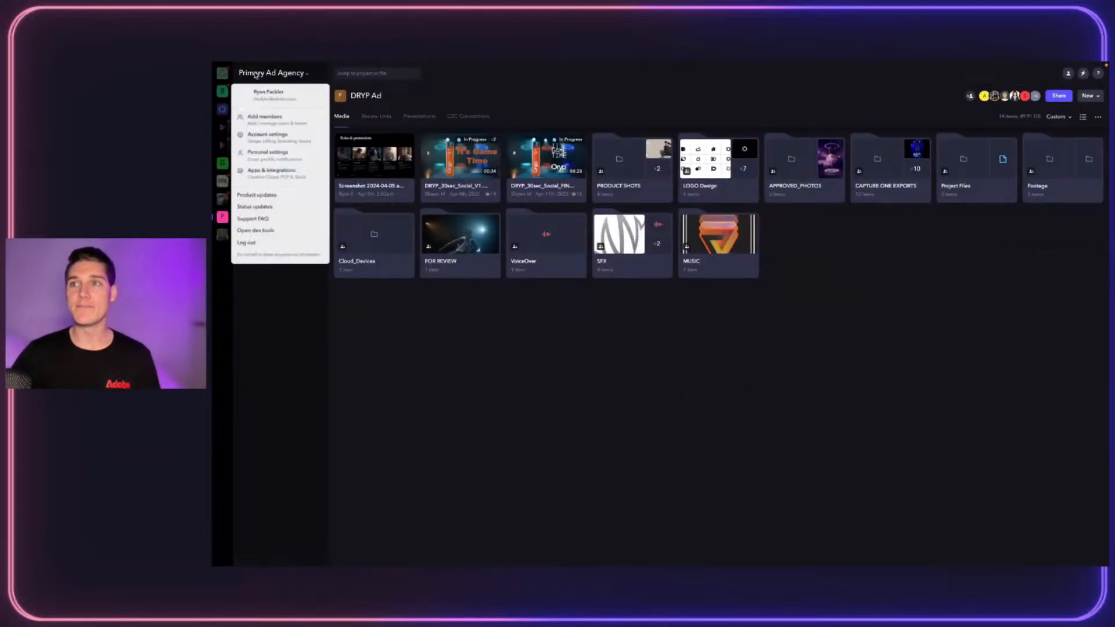
click(270, 136)
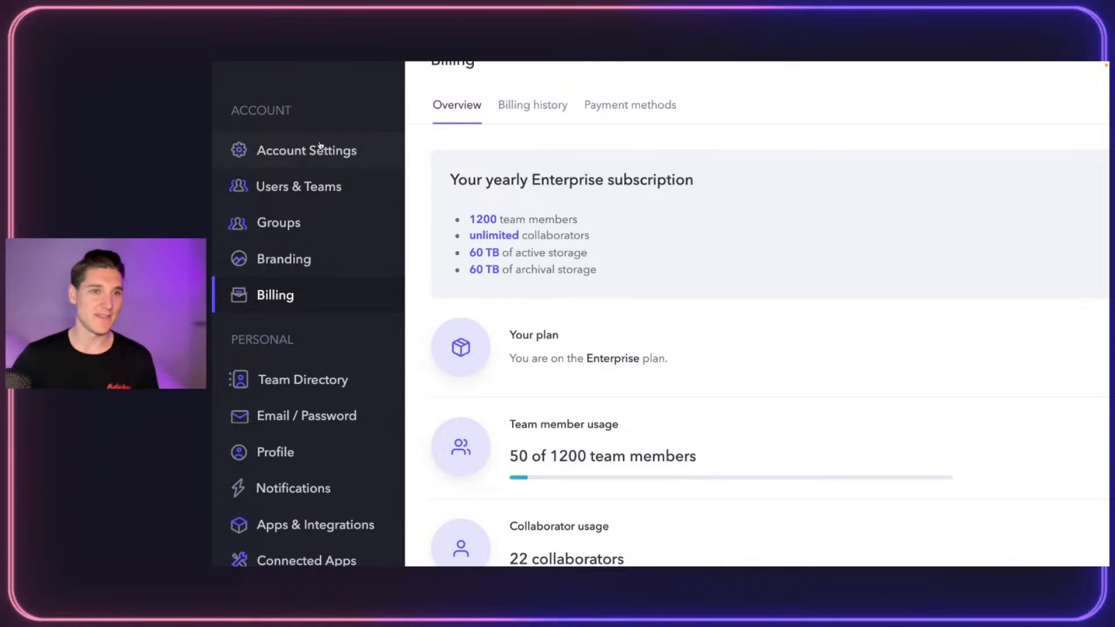
Show the Users & Teams list of the account's six teams, including Creative Services
click(304, 184)
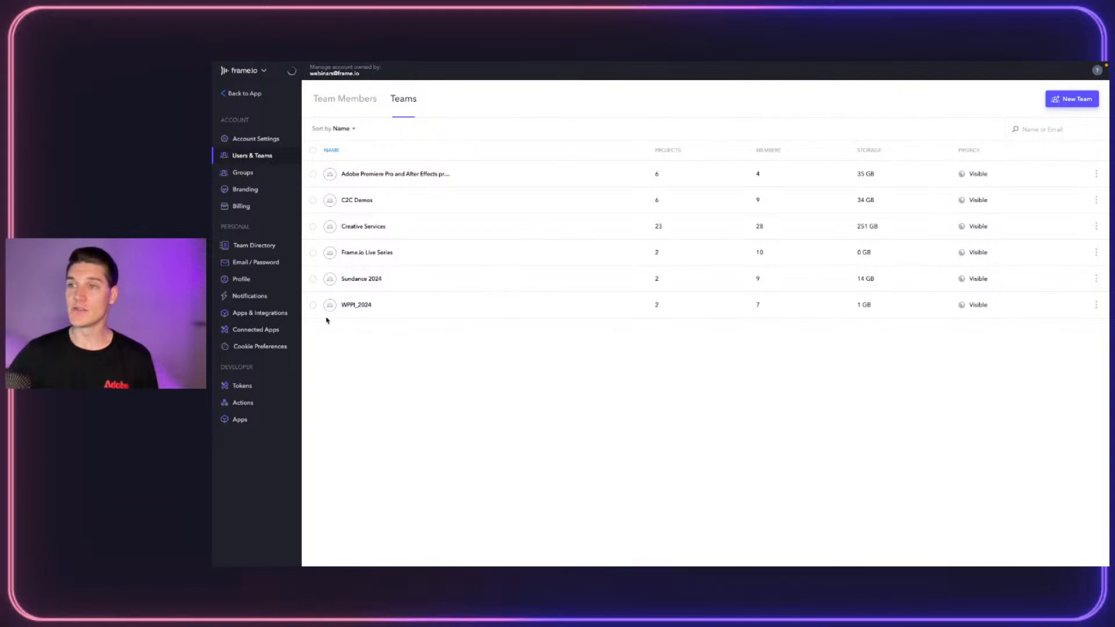
Start a new team named 'Summer Campaign', kept visible in the directory with open joining
click(1075, 105)
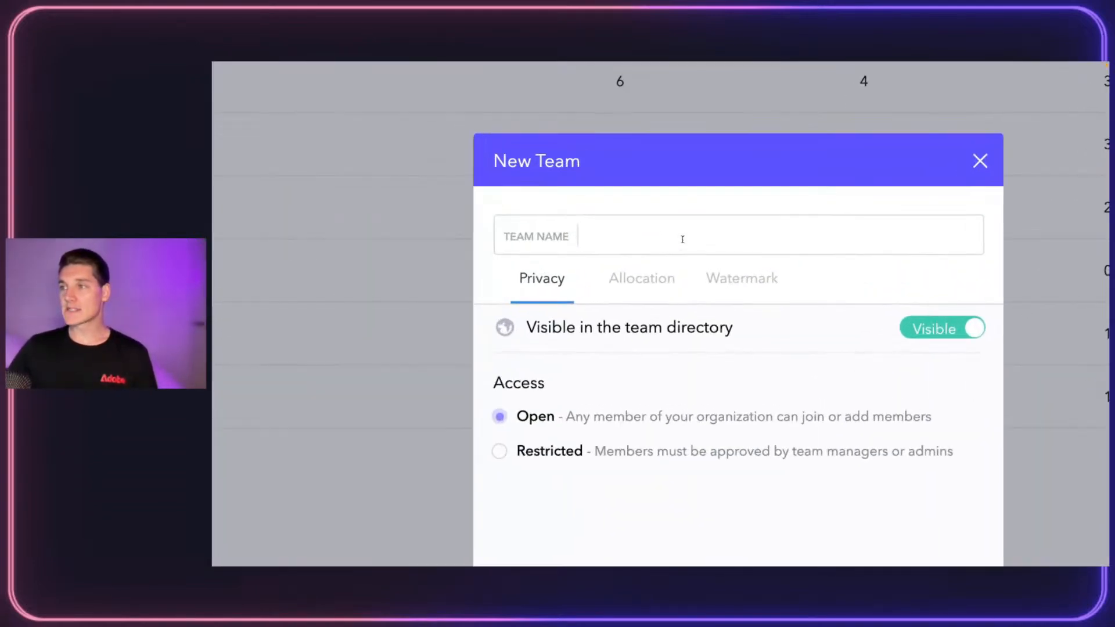
text(Summer Campaign)
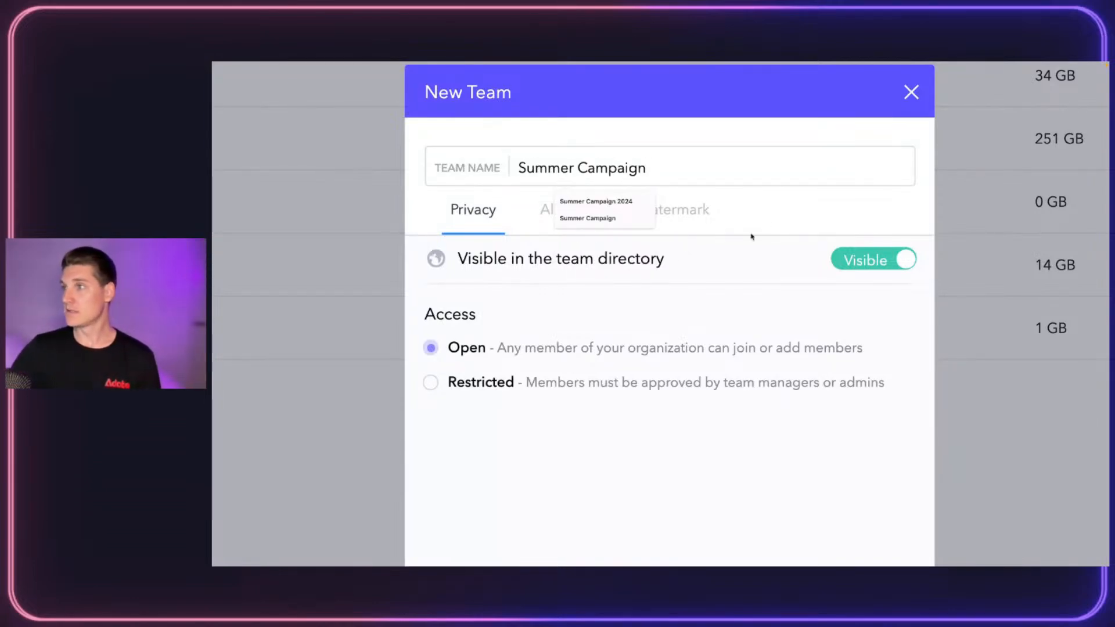
click(678, 133)
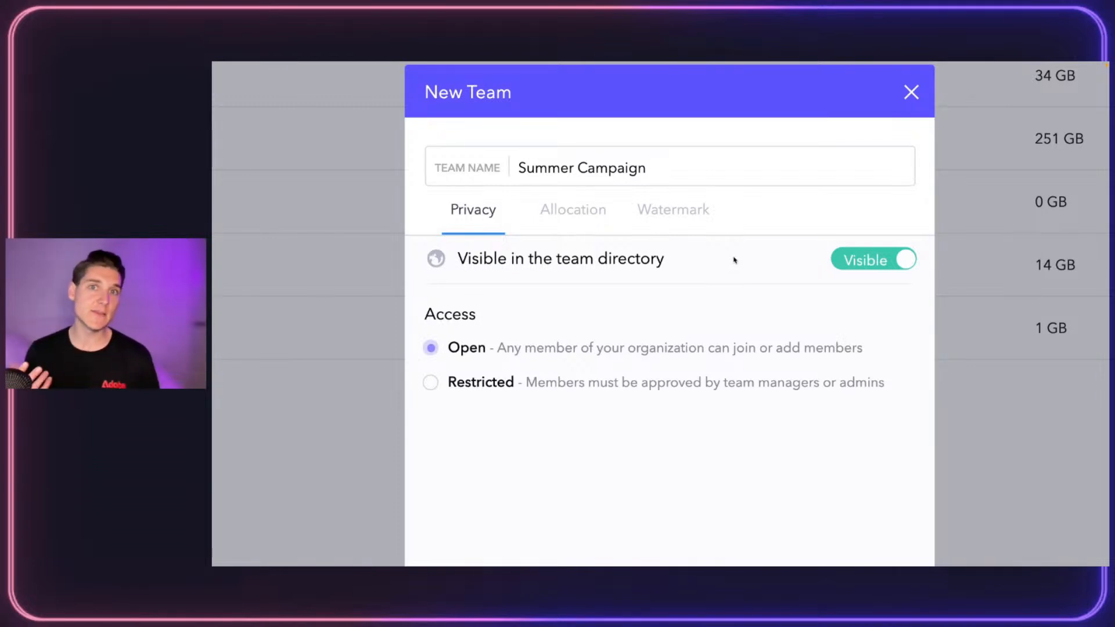
click(906, 259)
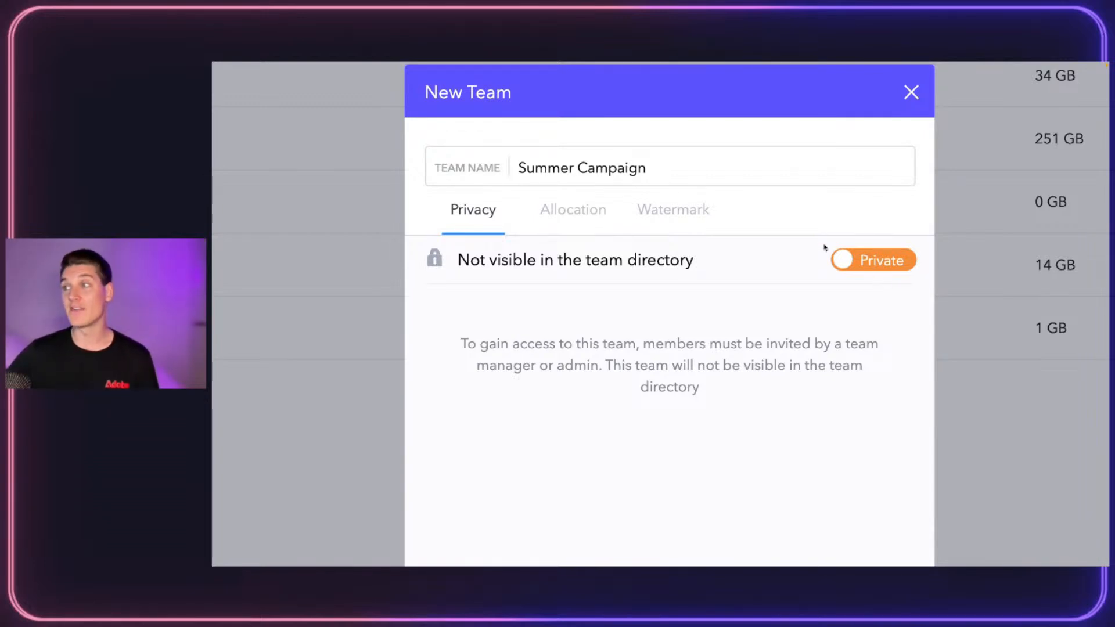
click(858, 260)
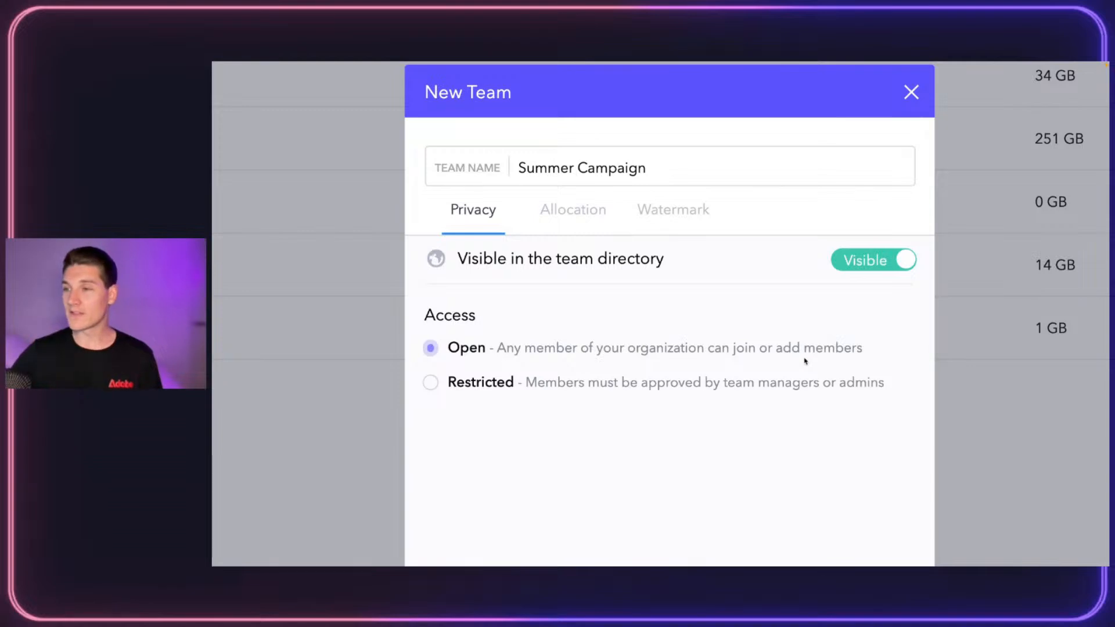
click(434, 382)
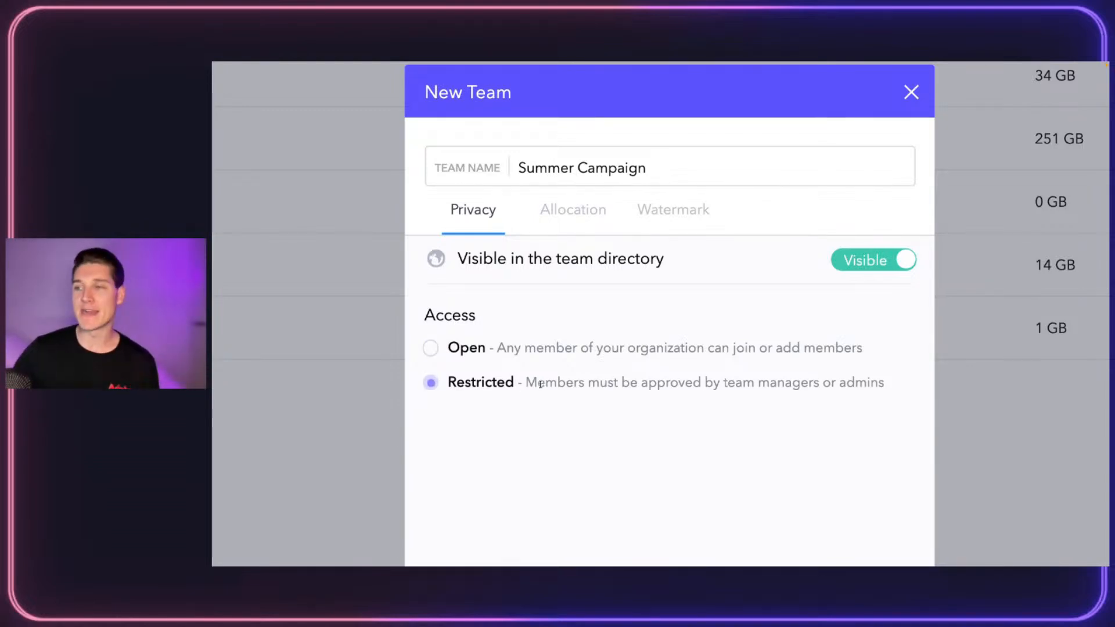
click(432, 348)
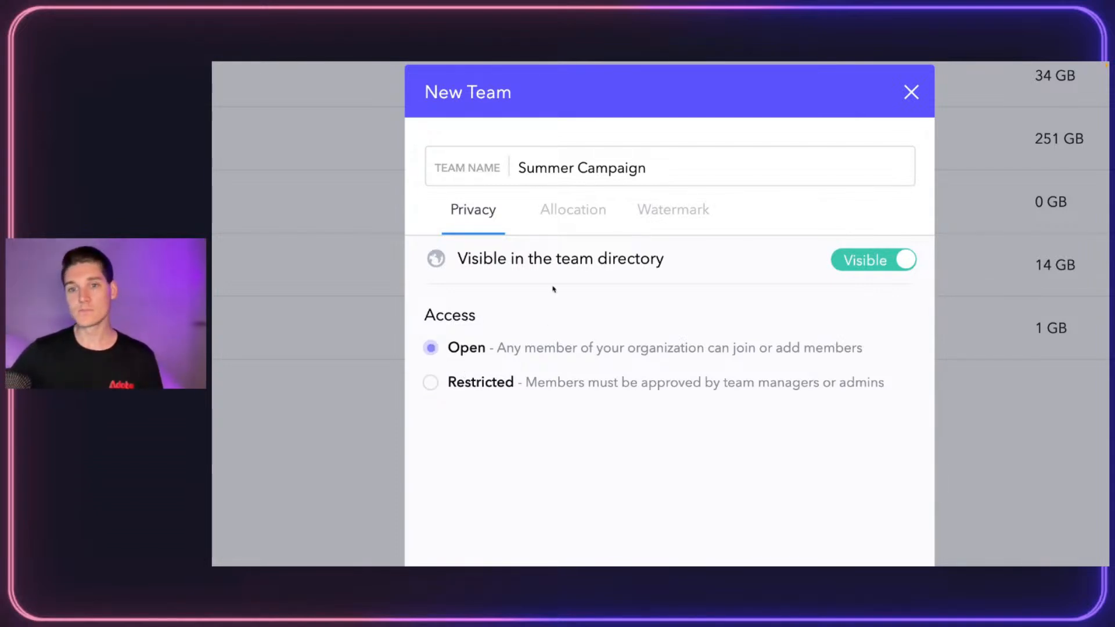
Enable the team's usage limits and set the member limit to 10
click(577, 210)
drag(660, 316, 886, 344)
click(705, 416)
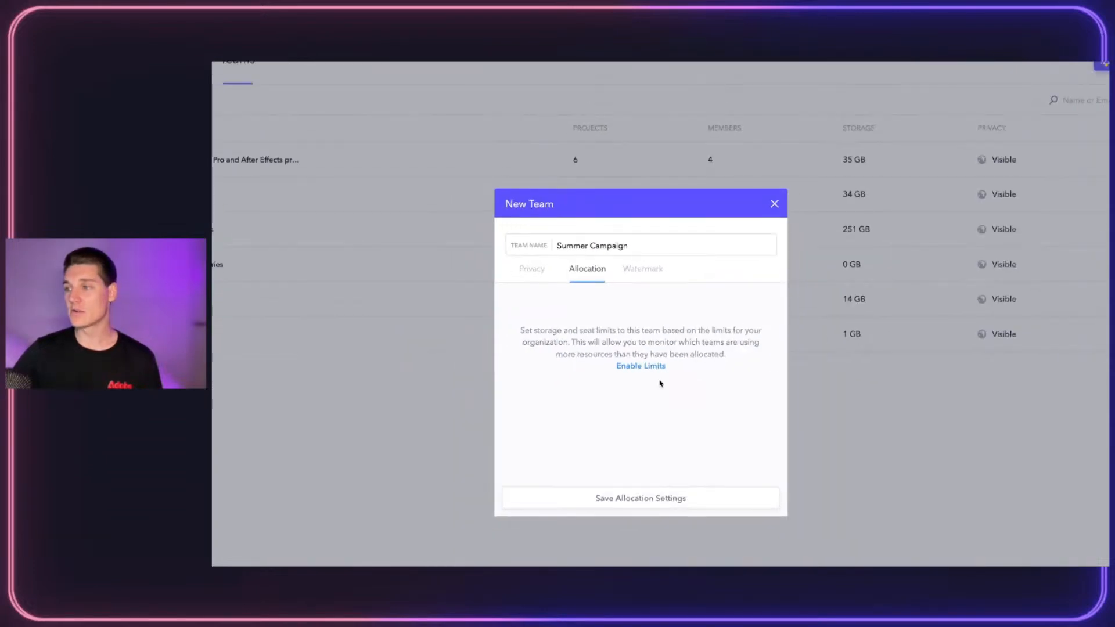
click(641, 367)
click(588, 332)
text(10)
click(690, 328)
Enter 250 GB as the Summer Campaign storage limit and view its watermark settings
text(25)
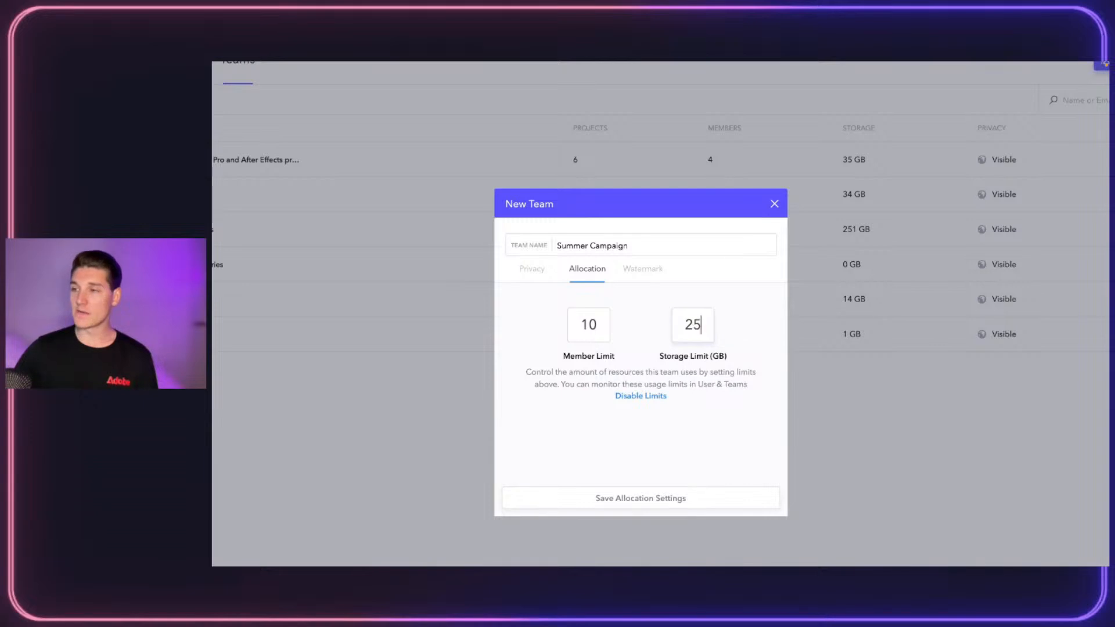
key(BackSpace)
key(BackSpace)
text(250)
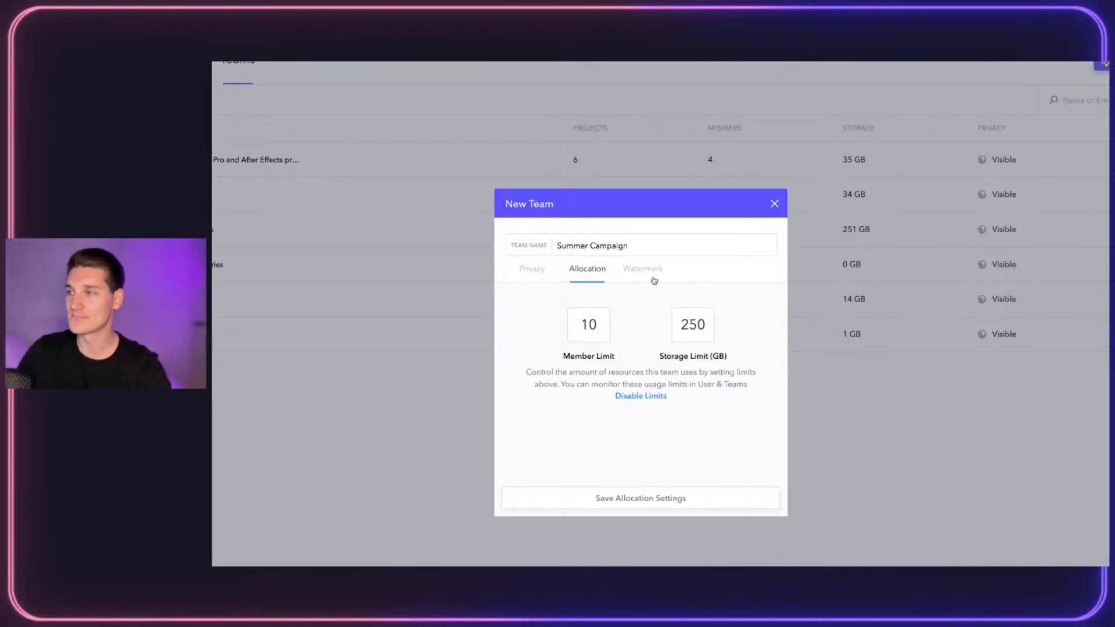
click(654, 281)
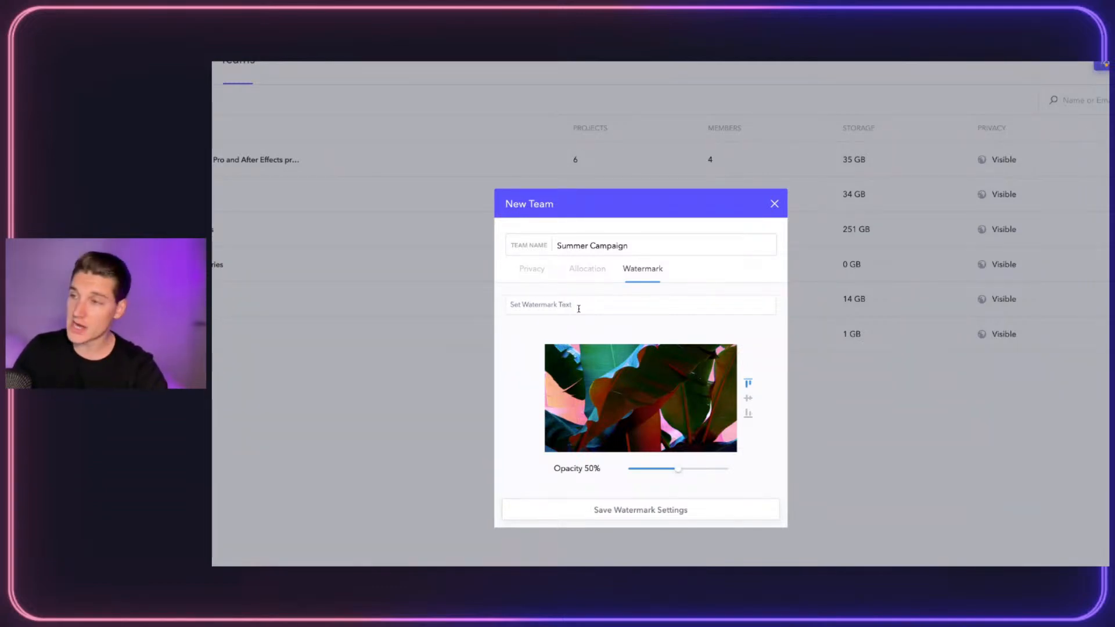
Save the privacy settings to create Summer Campaign (1/10 members, 0/250 GB) and open its details
click(529, 266)
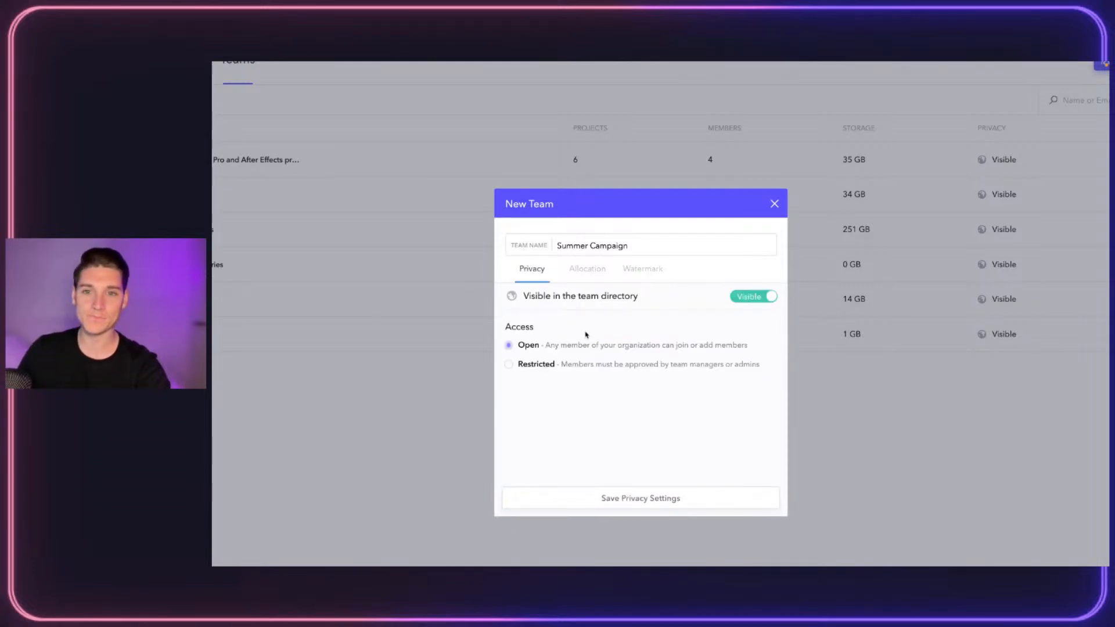
click(656, 497)
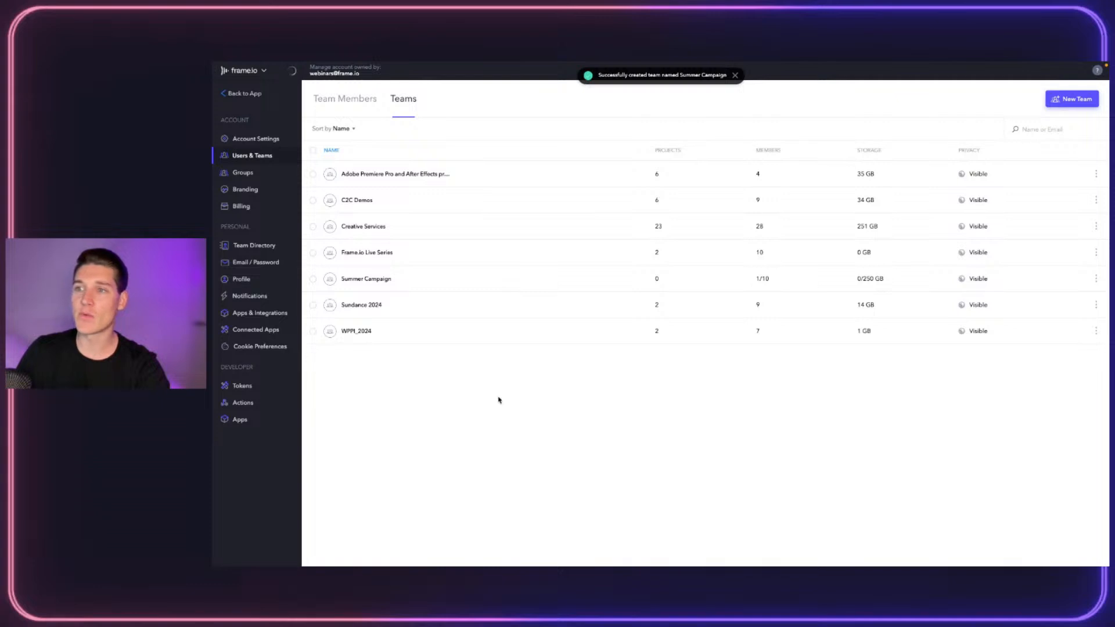
click(377, 277)
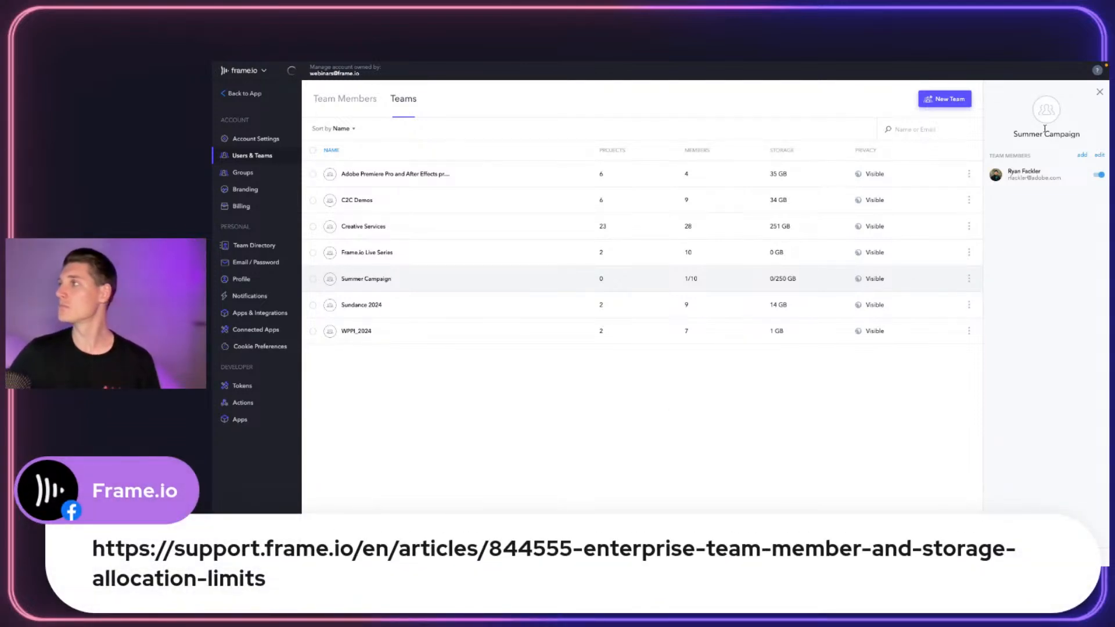
Close and reopen the Summer Campaign details, then browse the account's Team Members list
click(1100, 93)
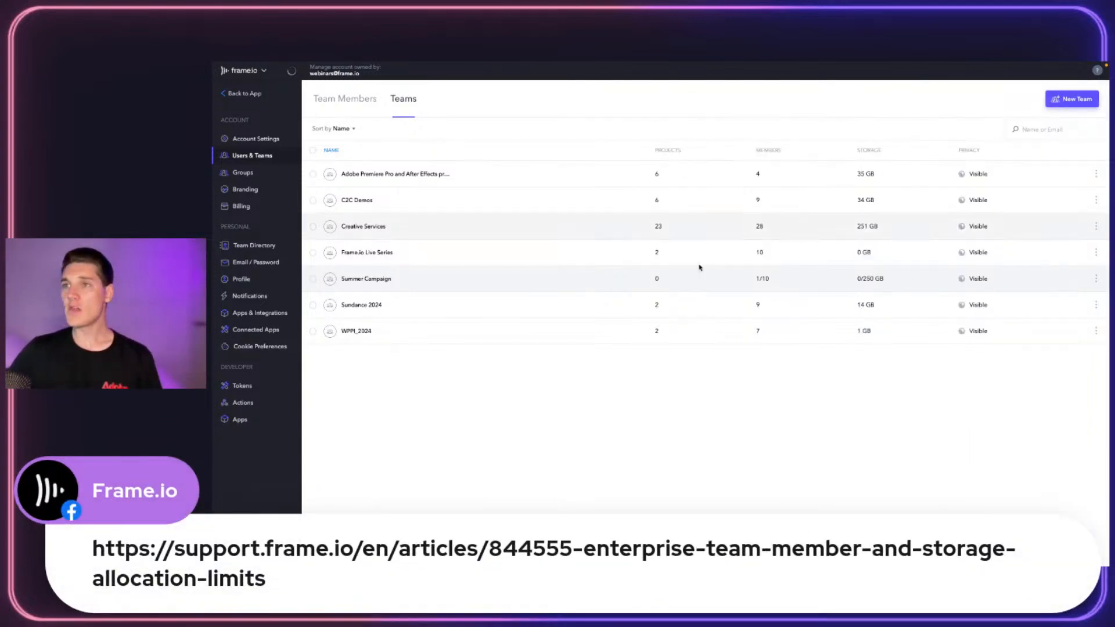
click(381, 279)
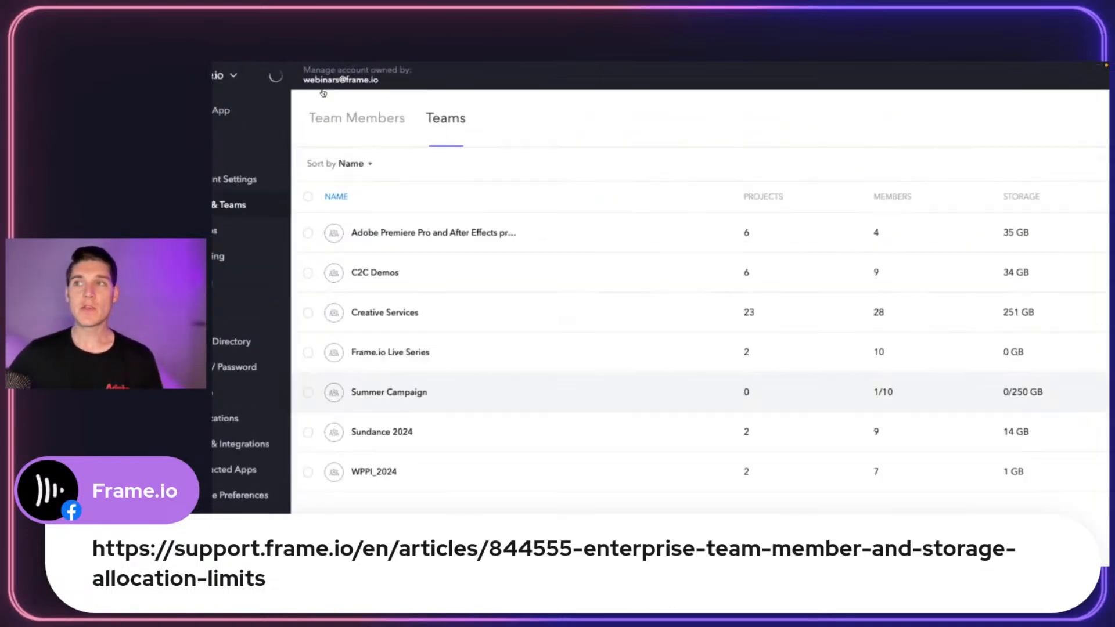
click(366, 125)
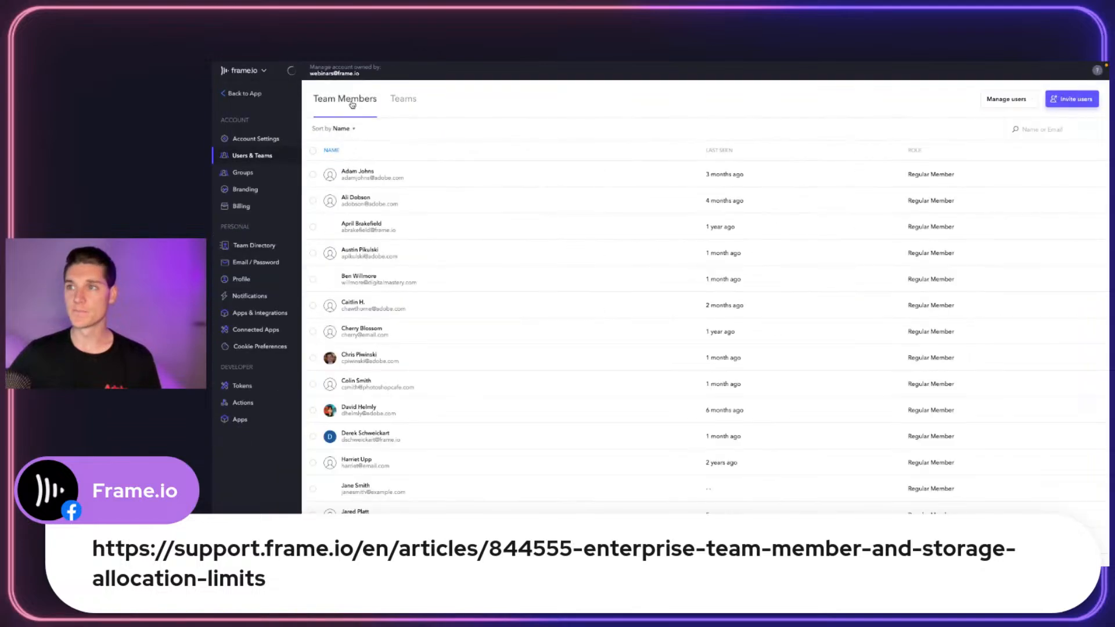
scroll(507, 226, down, 15)
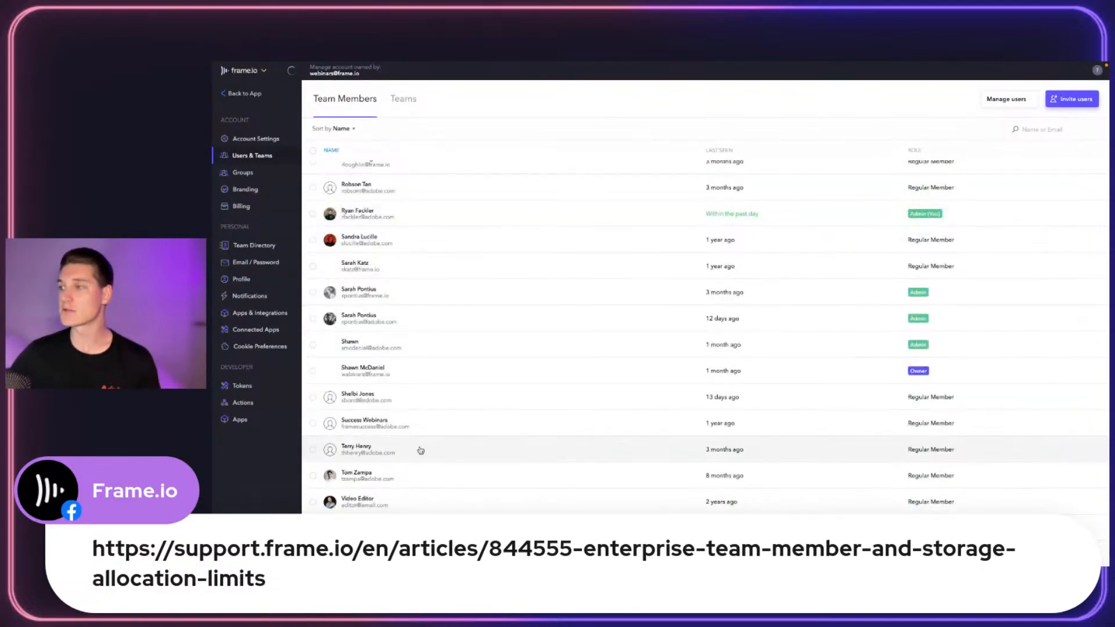
scroll(421, 451, up, 5)
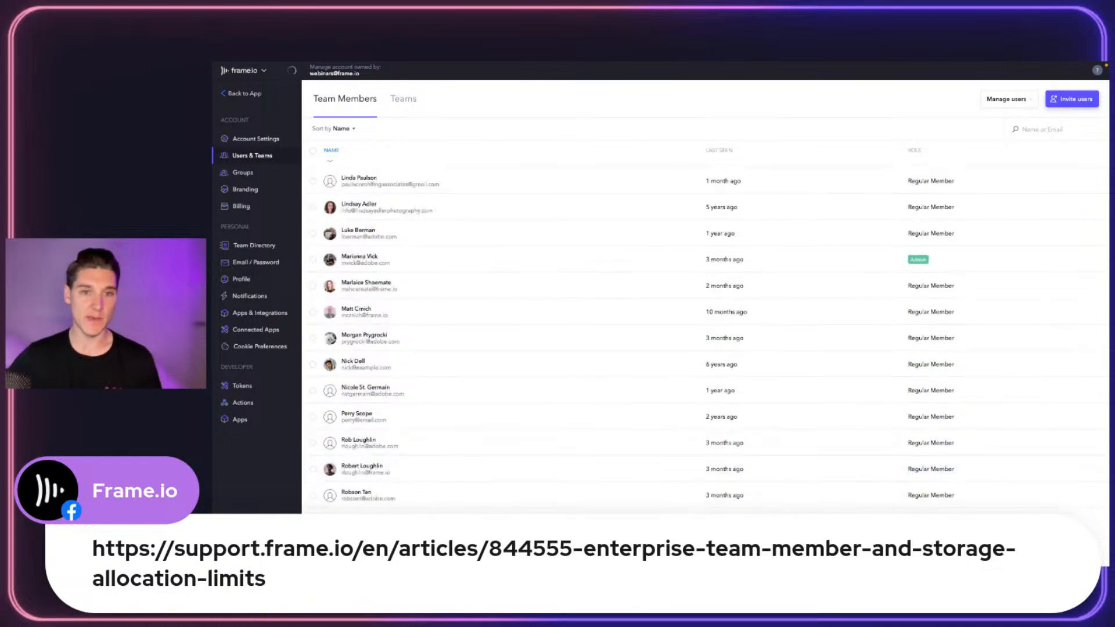
scroll(438, 369, up, 10)
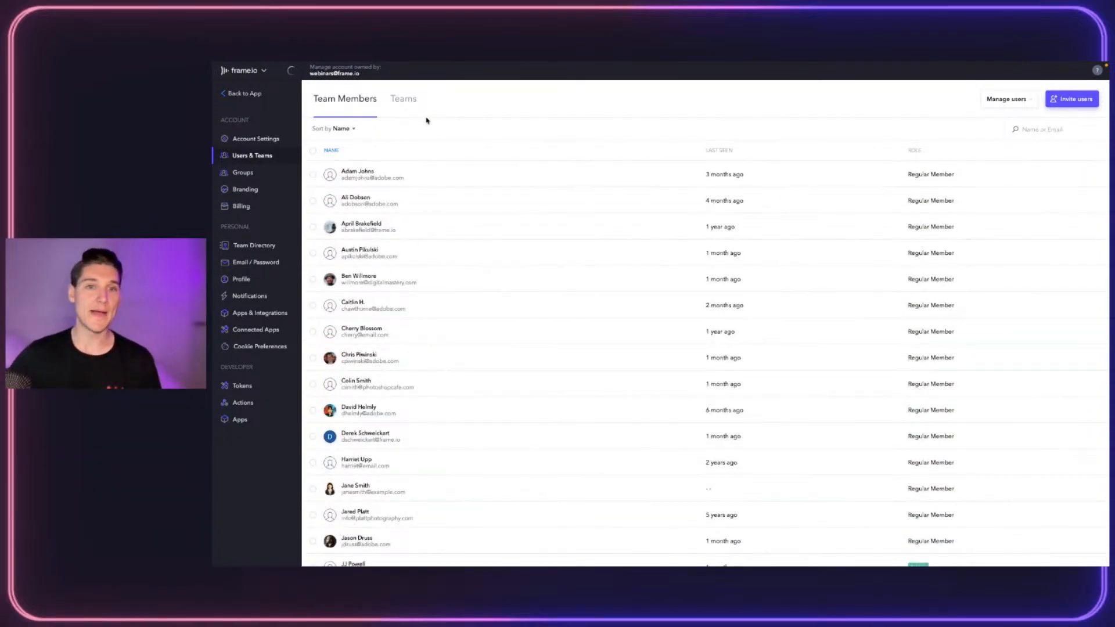
Begin inviting new users with Summer Campaign as the only selected team
click(1065, 93)
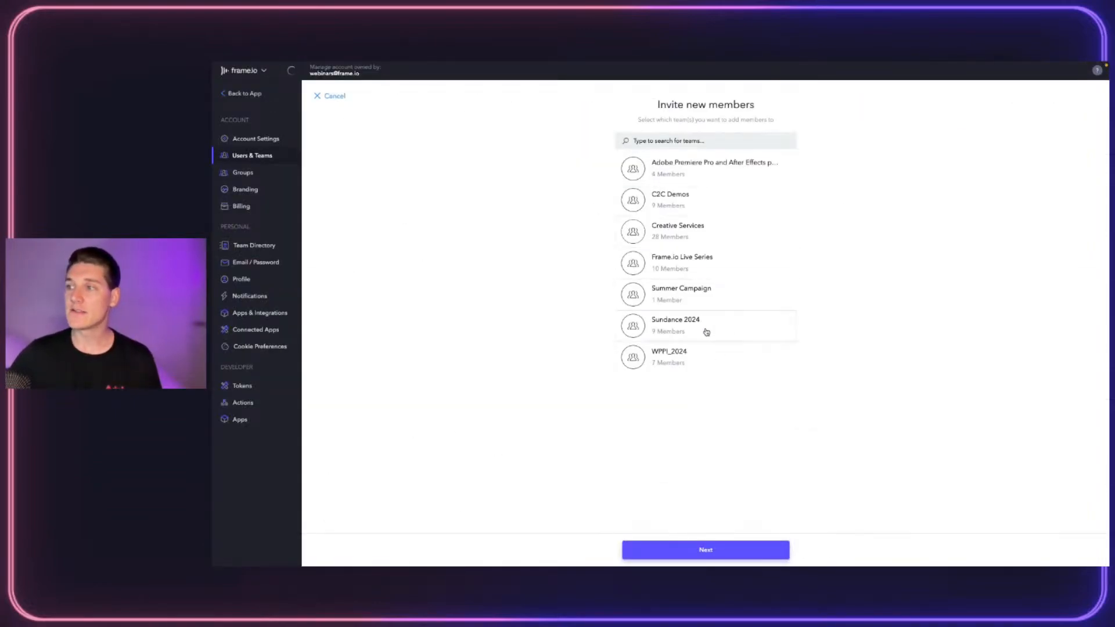
click(697, 307)
click(707, 266)
click(715, 260)
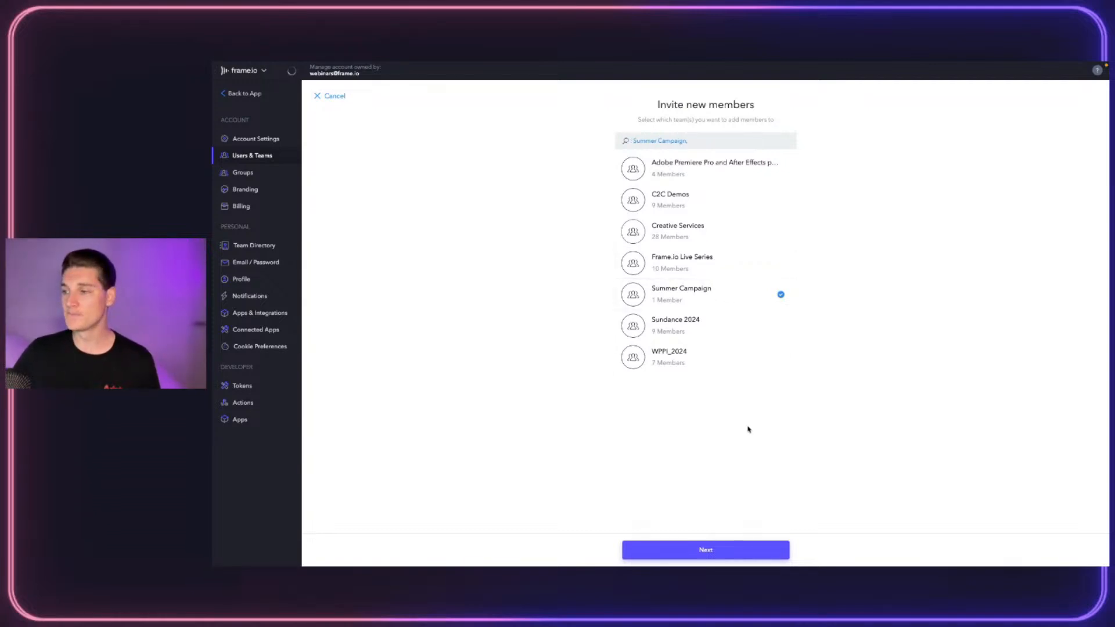
click(703, 552)
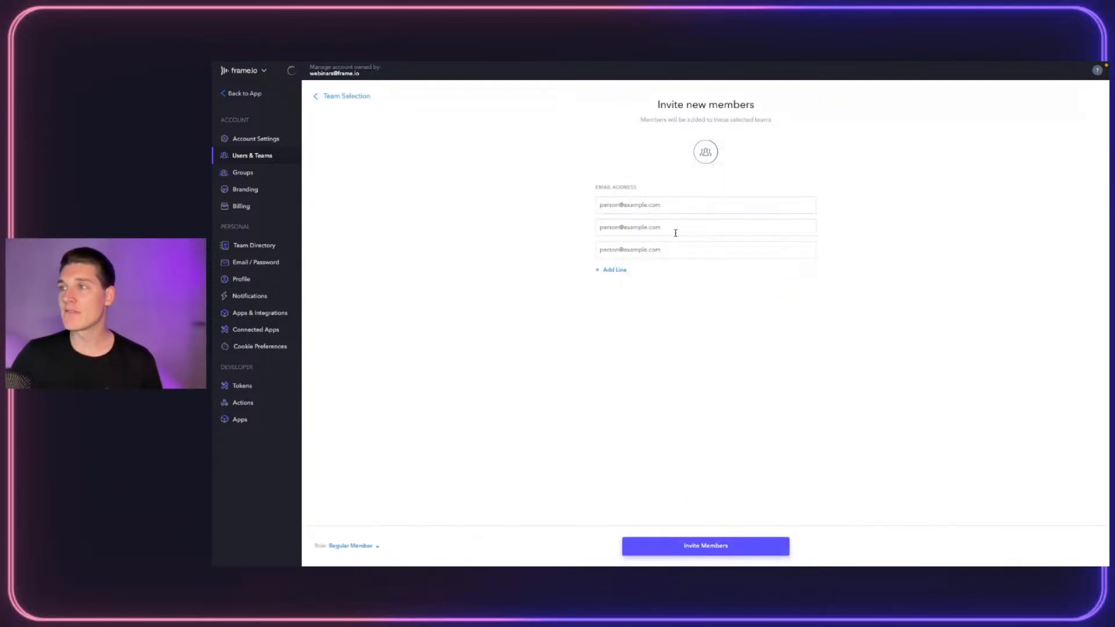
Enter the two invitees' e-mail addresses and add two extra empty address lines
click(641, 206)
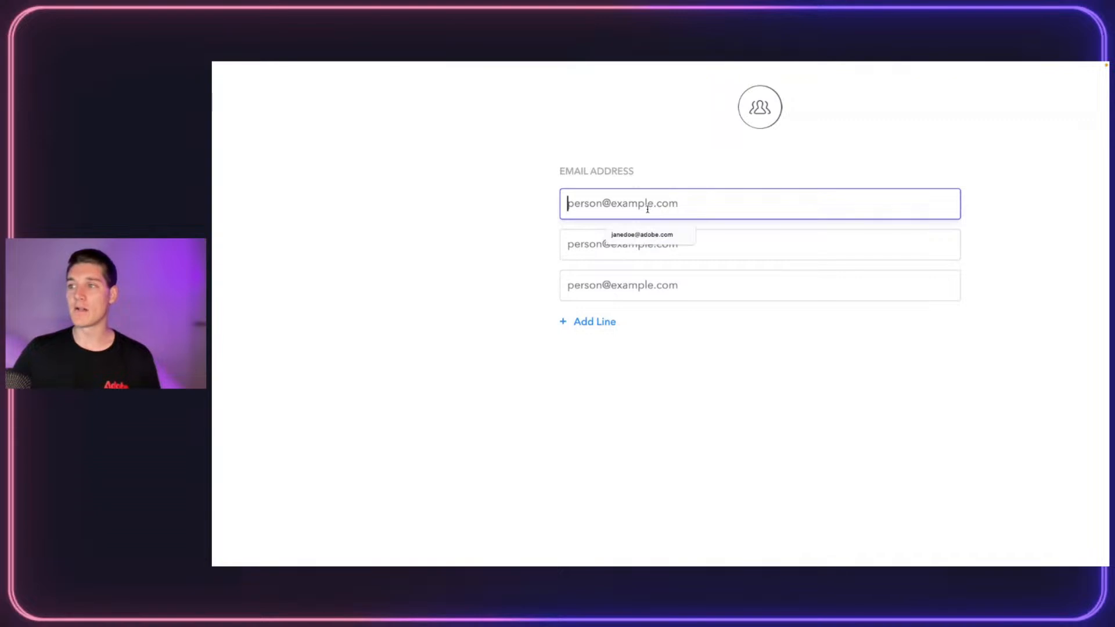
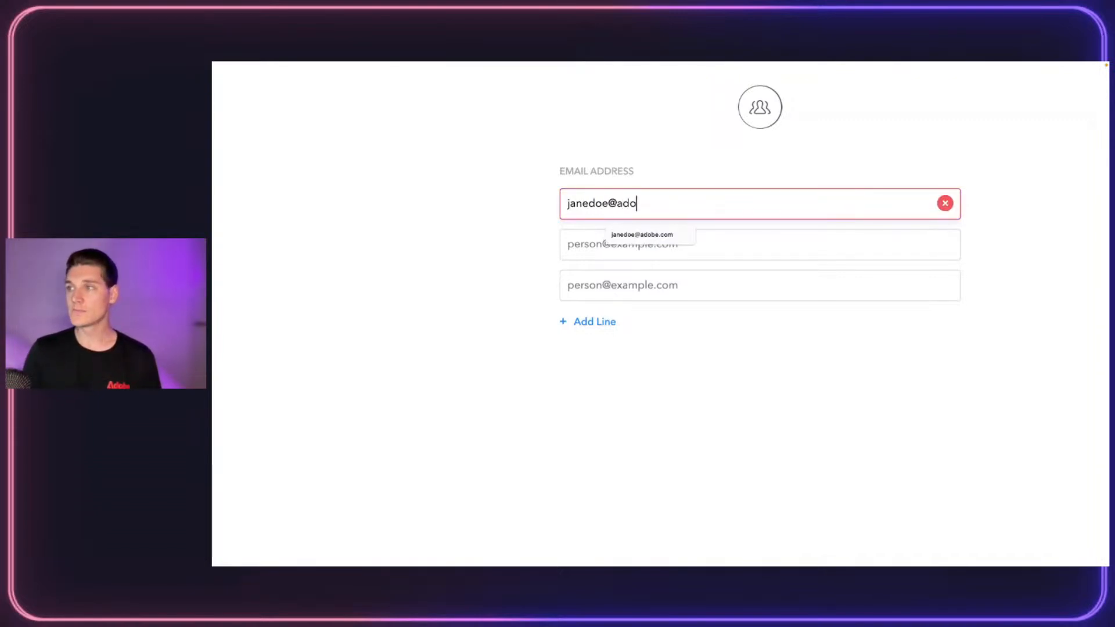
key(Tab)
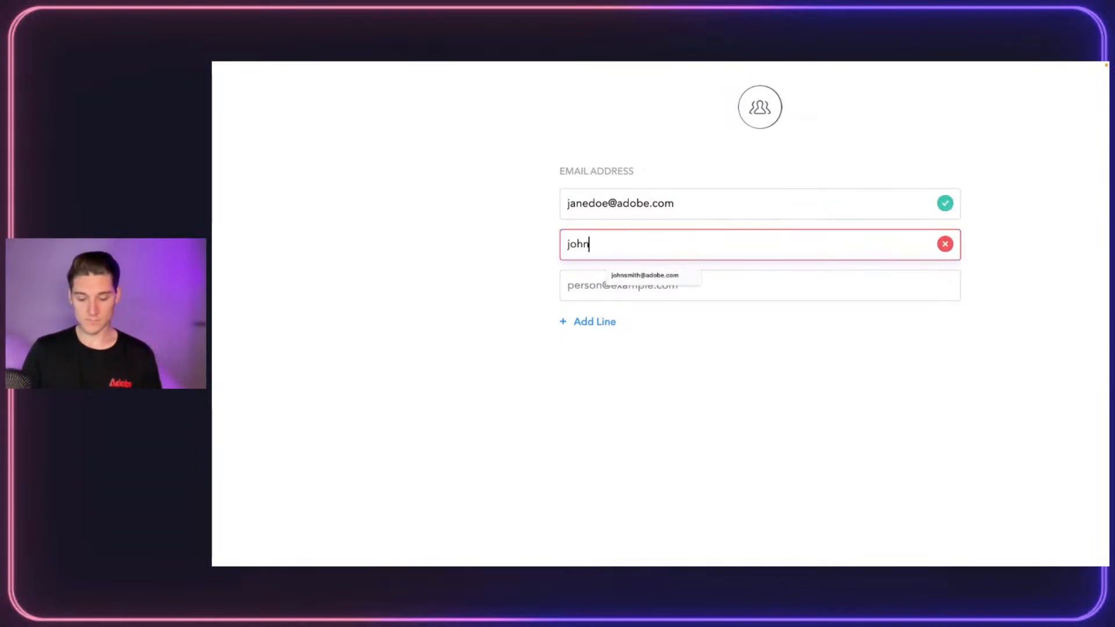
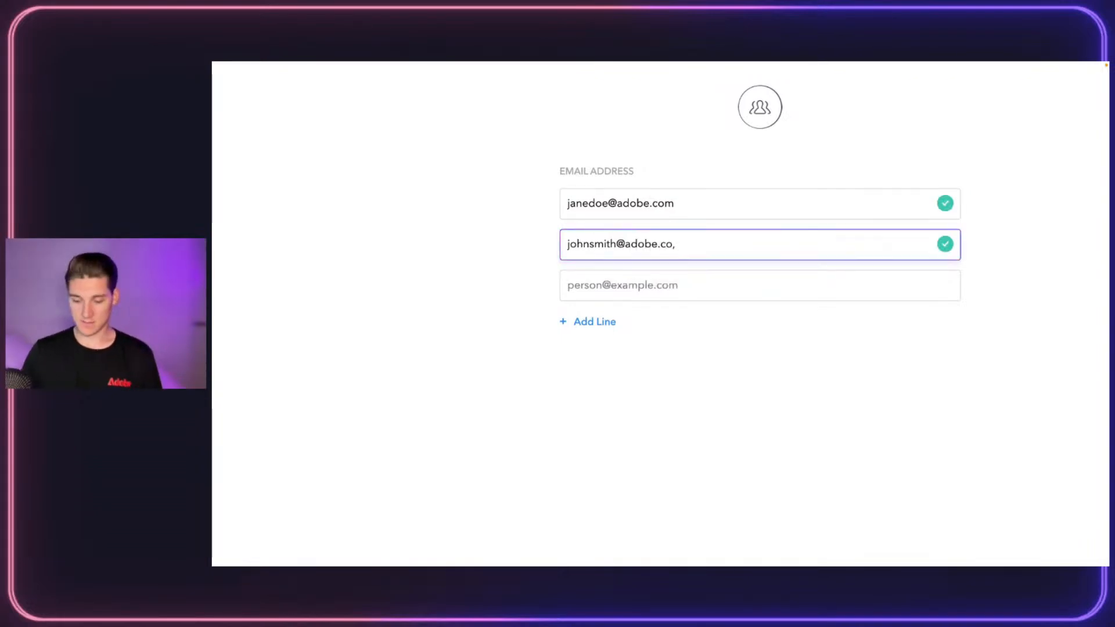
text(m)
click(653, 305)
click(594, 321)
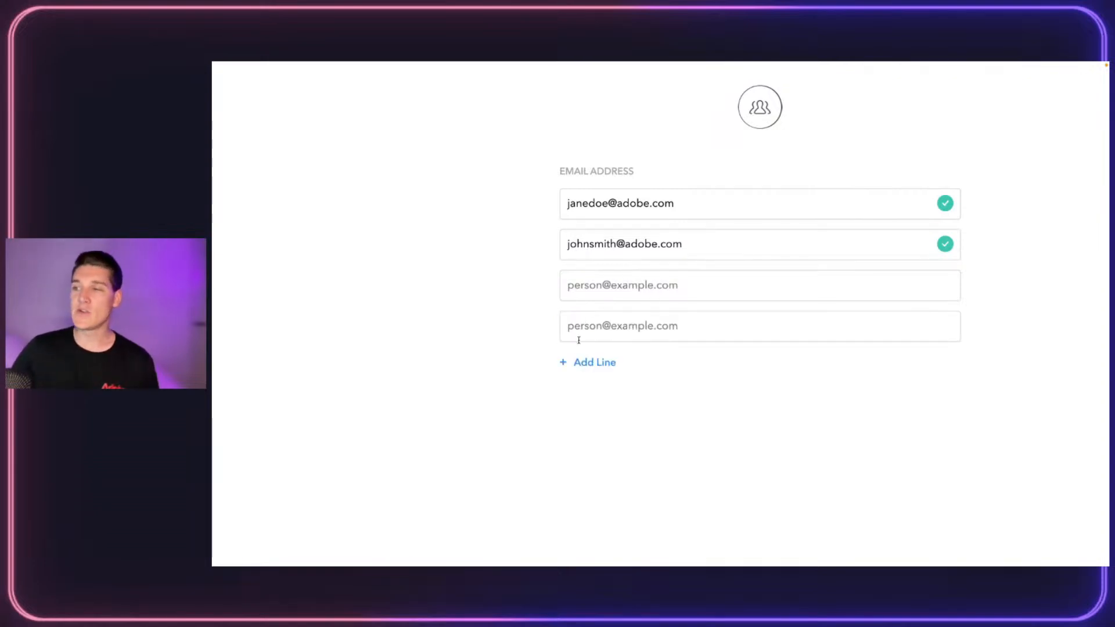
click(576, 362)
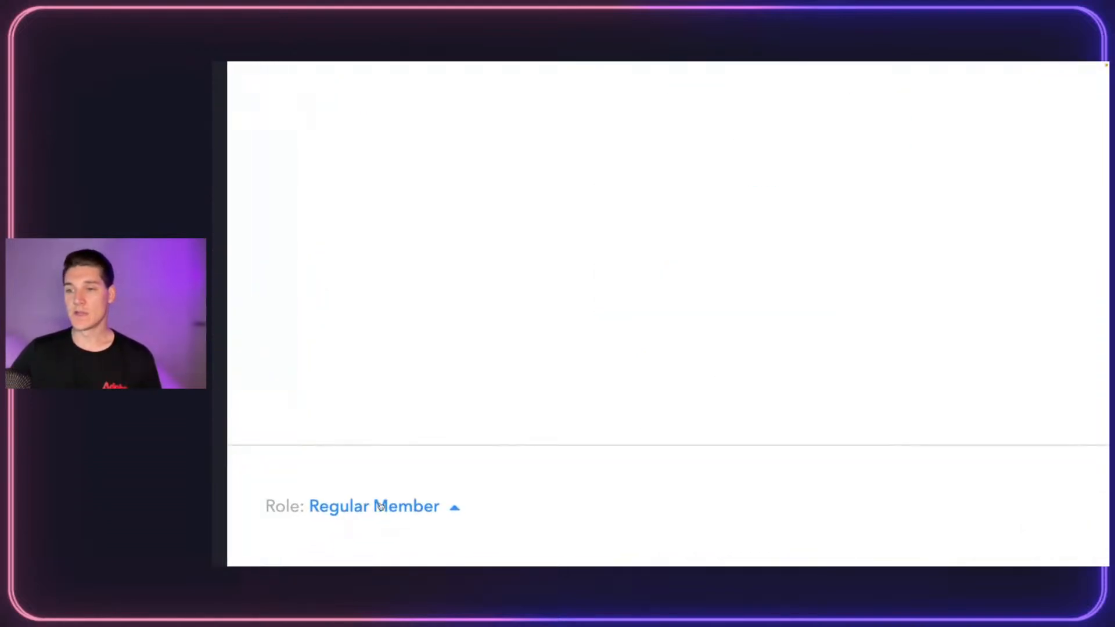
click(389, 508)
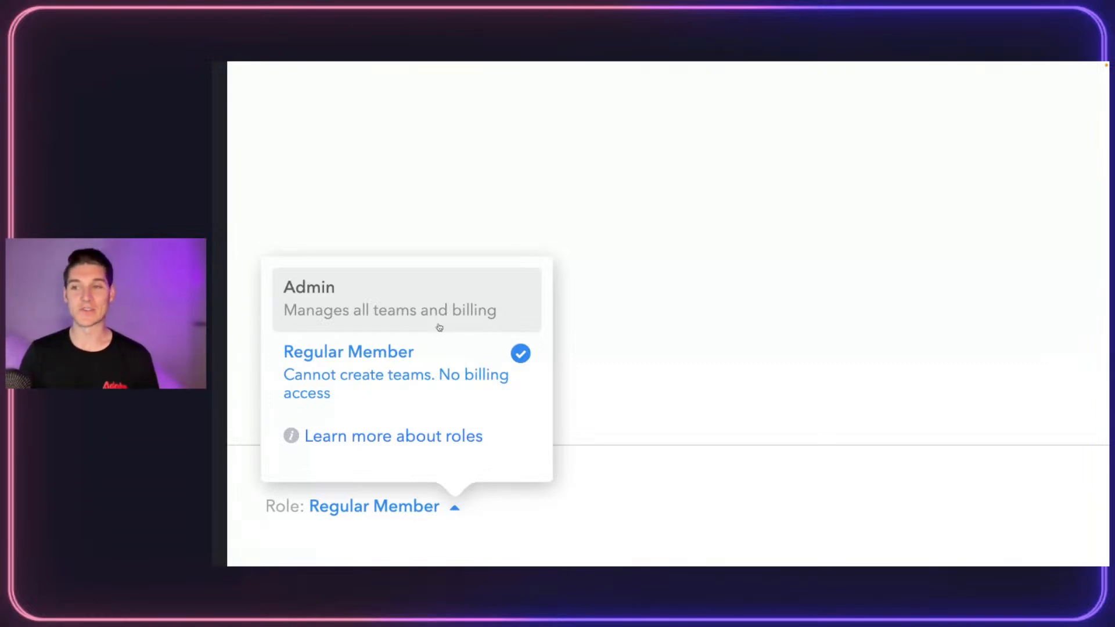
click(319, 398)
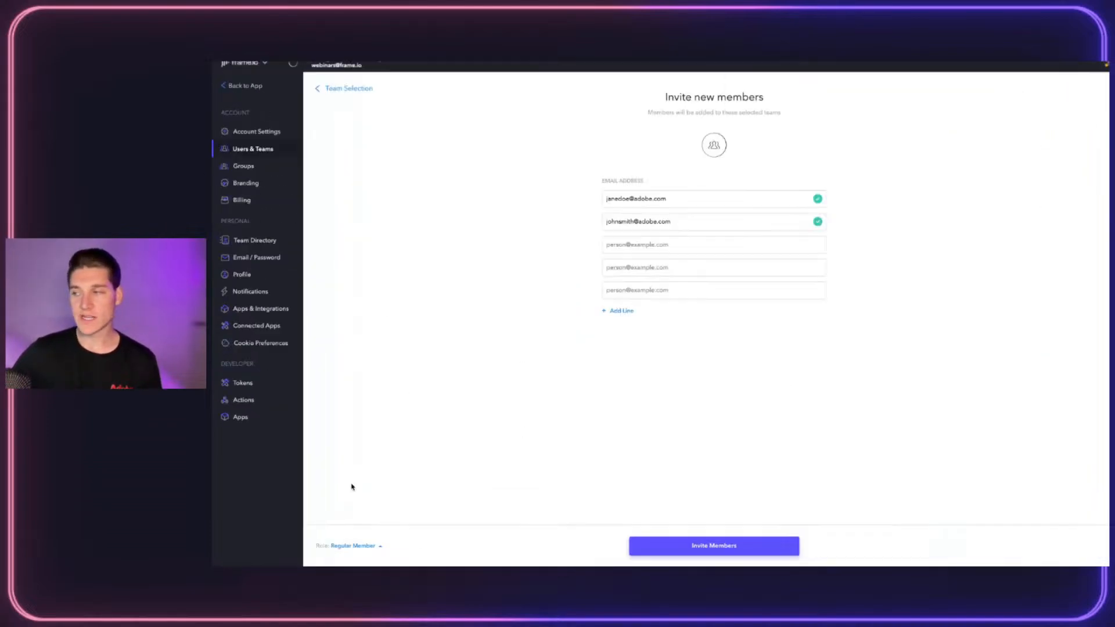
Send the invitations to both addresses and return to the Teams list
click(871, 546)
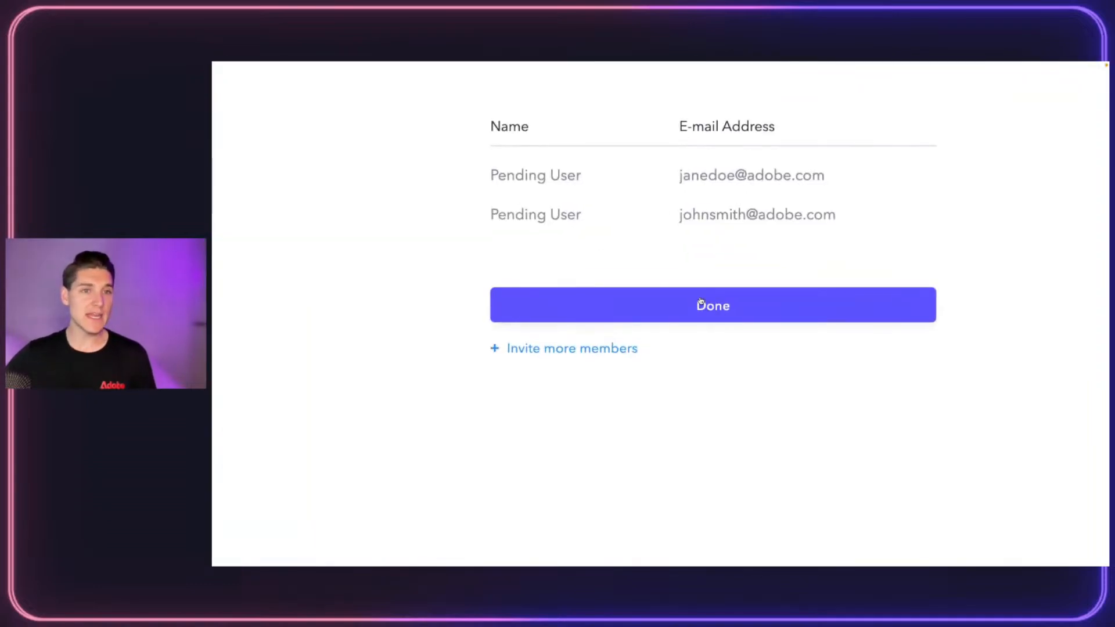
click(771, 311)
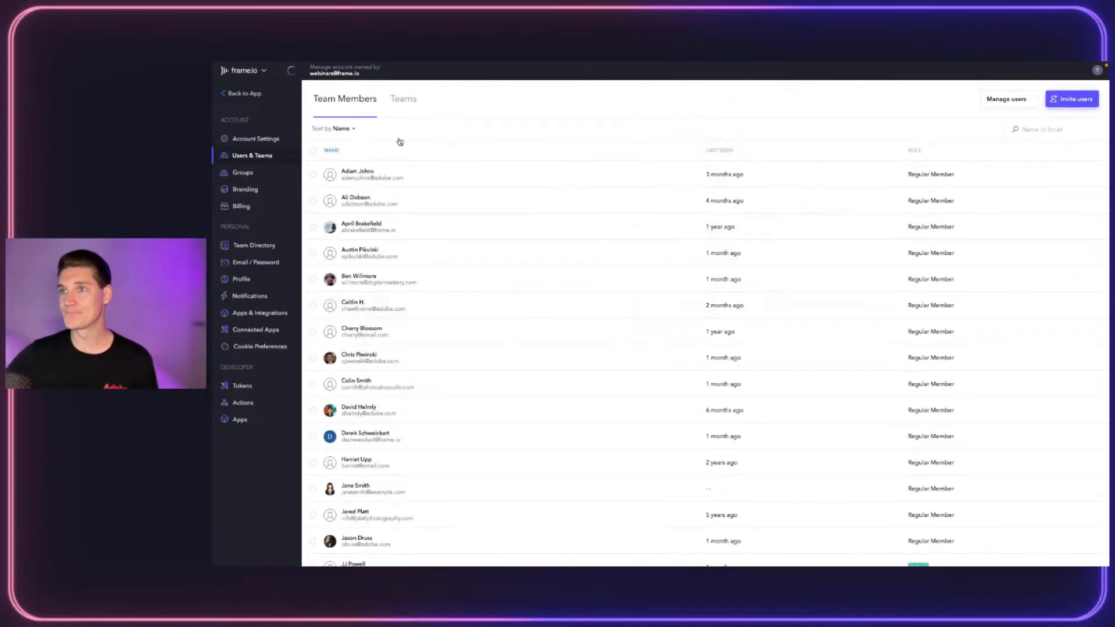
click(405, 98)
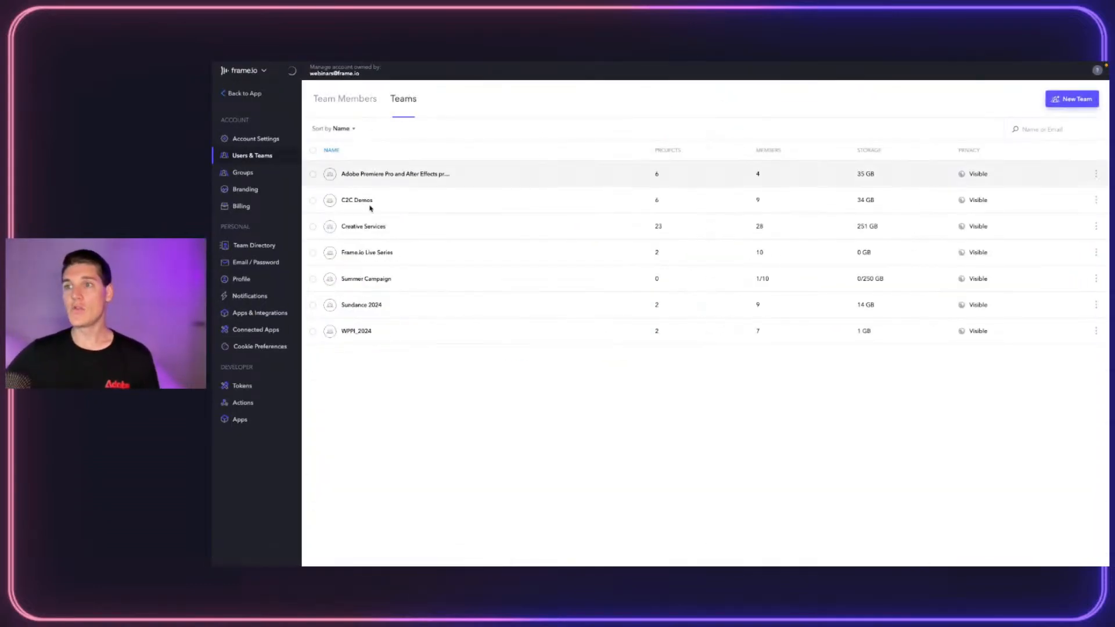
click(385, 274)
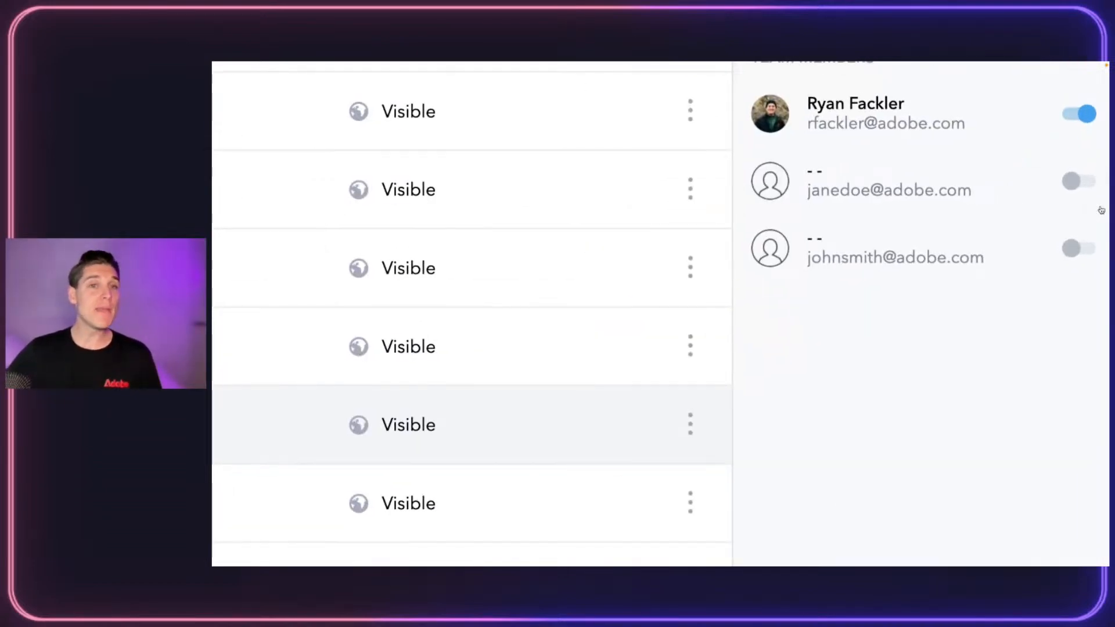
click(1075, 190)
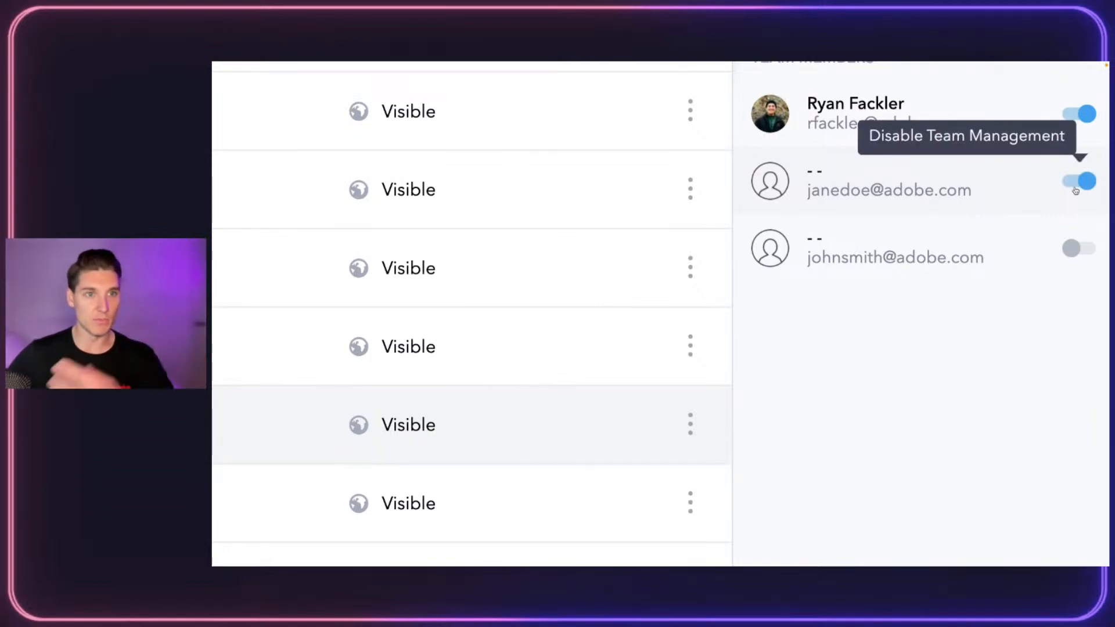
click(1075, 191)
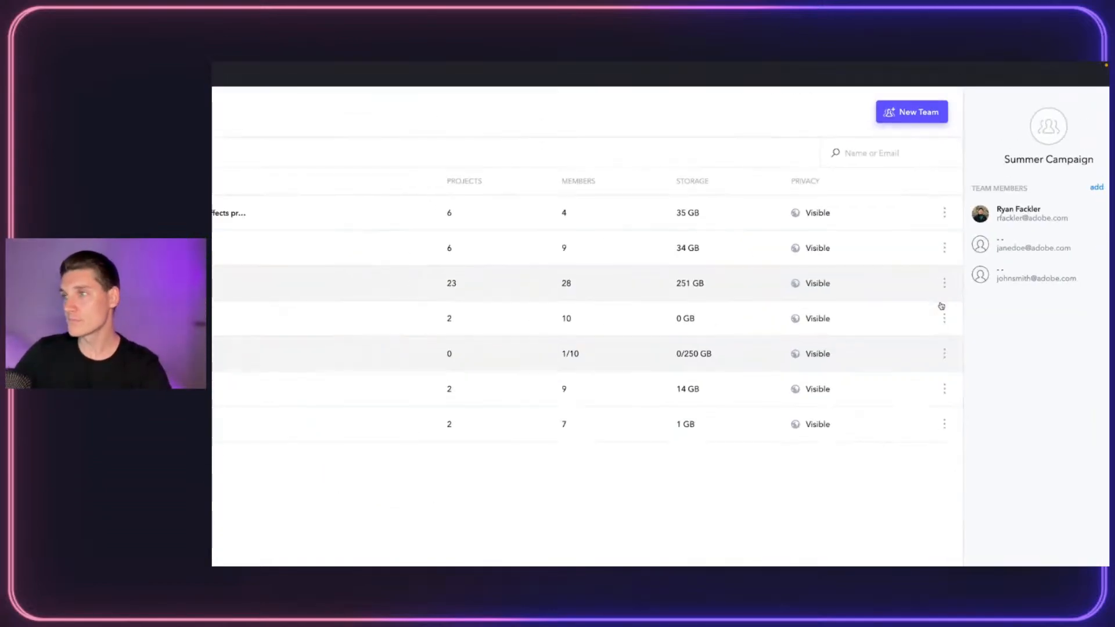
click(342, 100)
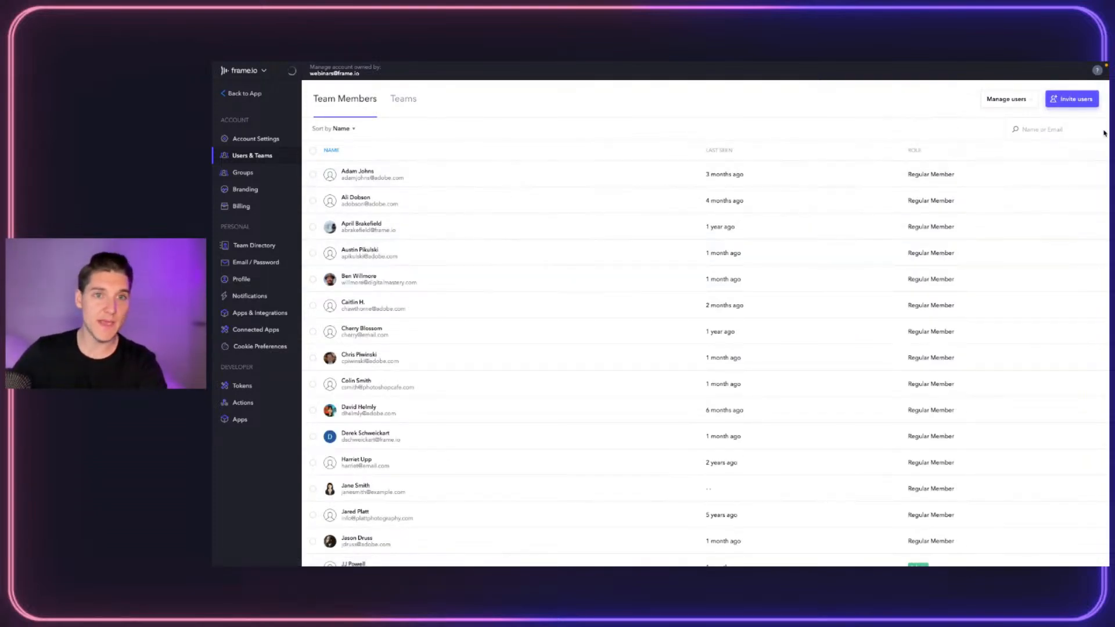
click(1020, 99)
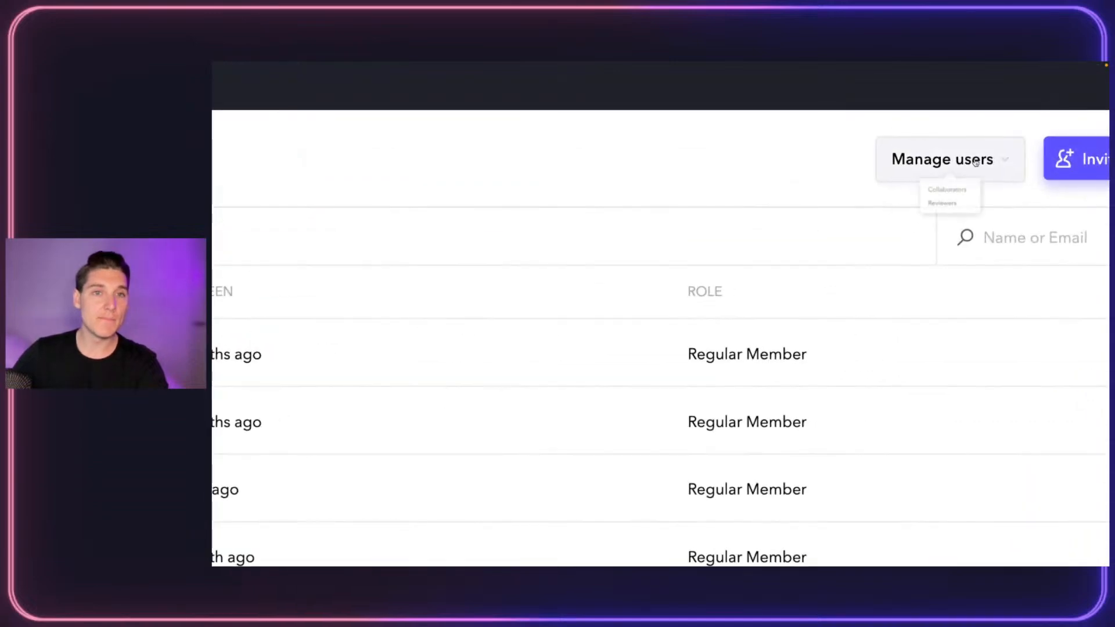
click(938, 210)
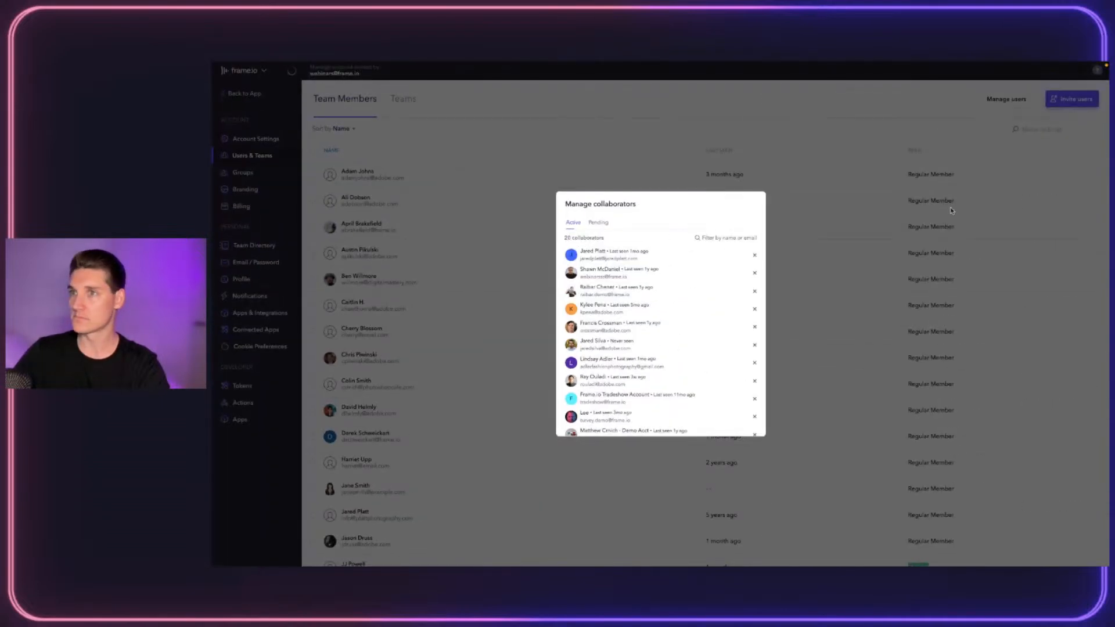
click(952, 211)
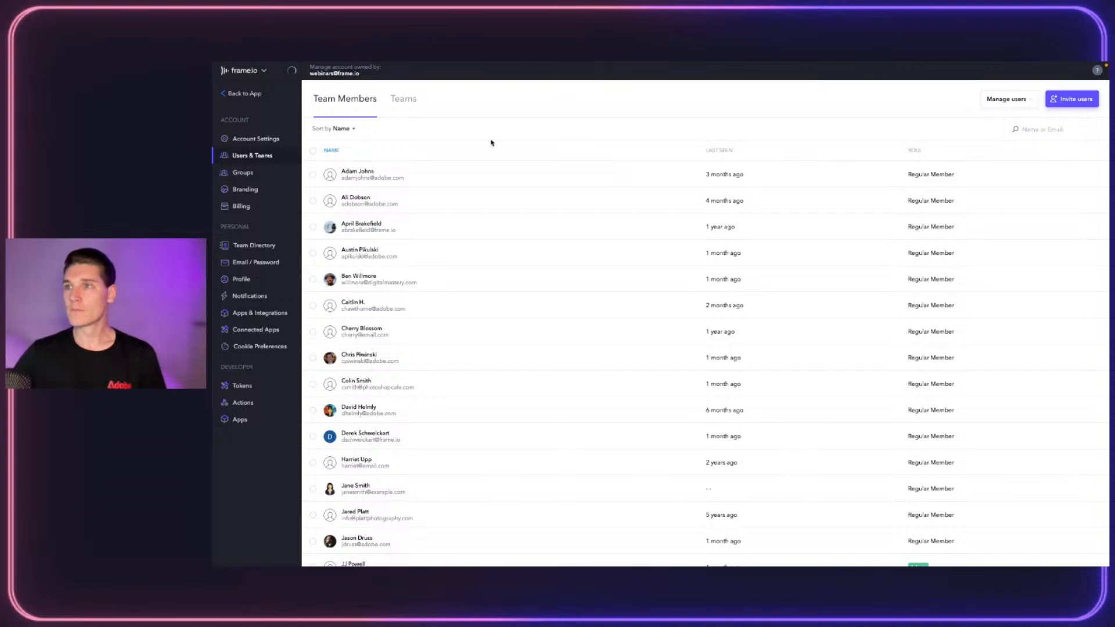
Open Account Settings, leave download permissions unchanged, and keep collaborator invites by team members off
click(238, 143)
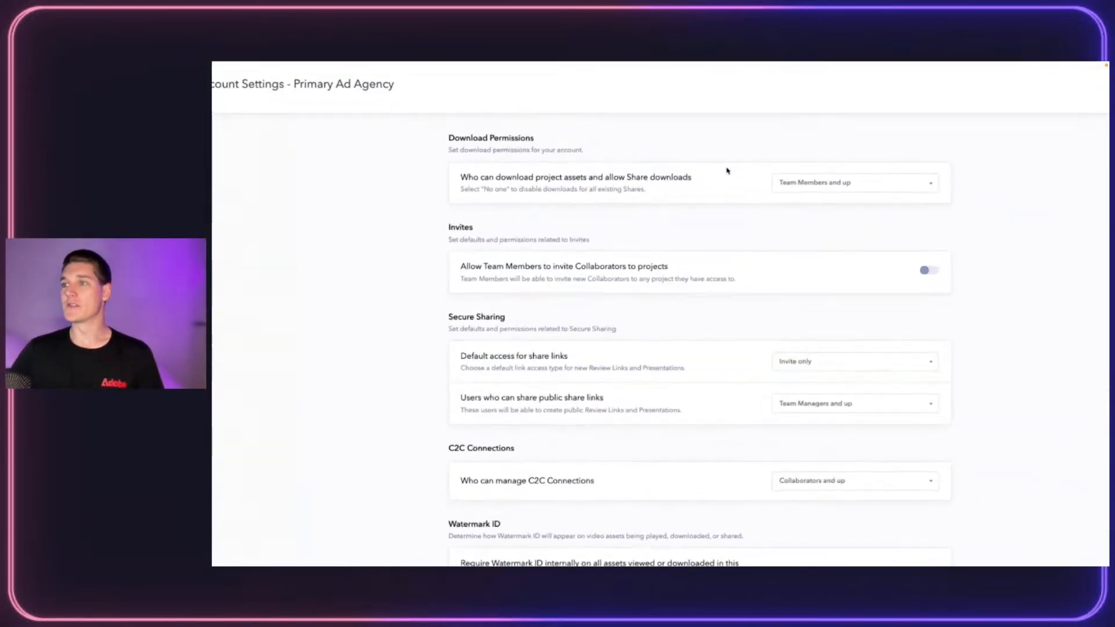
scroll(774, 179, down, 1)
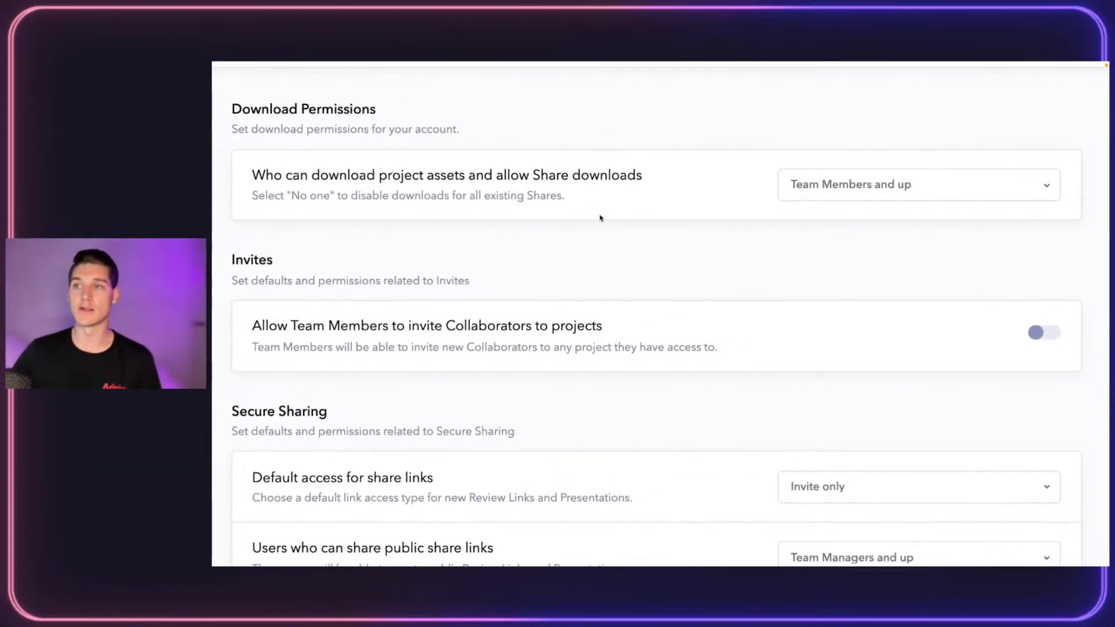
click(869, 183)
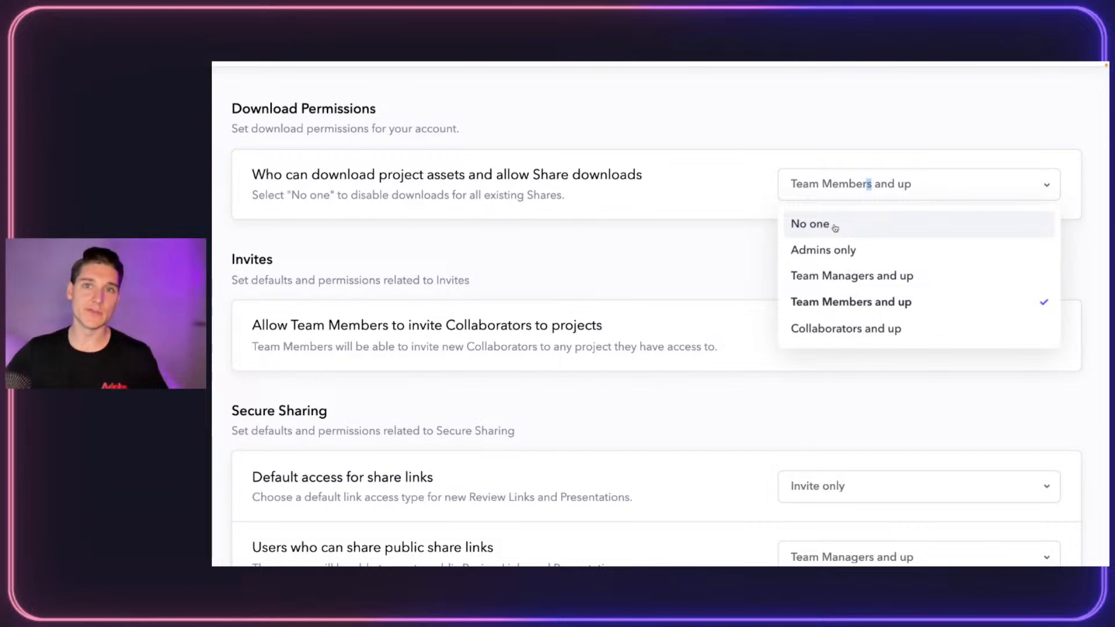
click(656, 243)
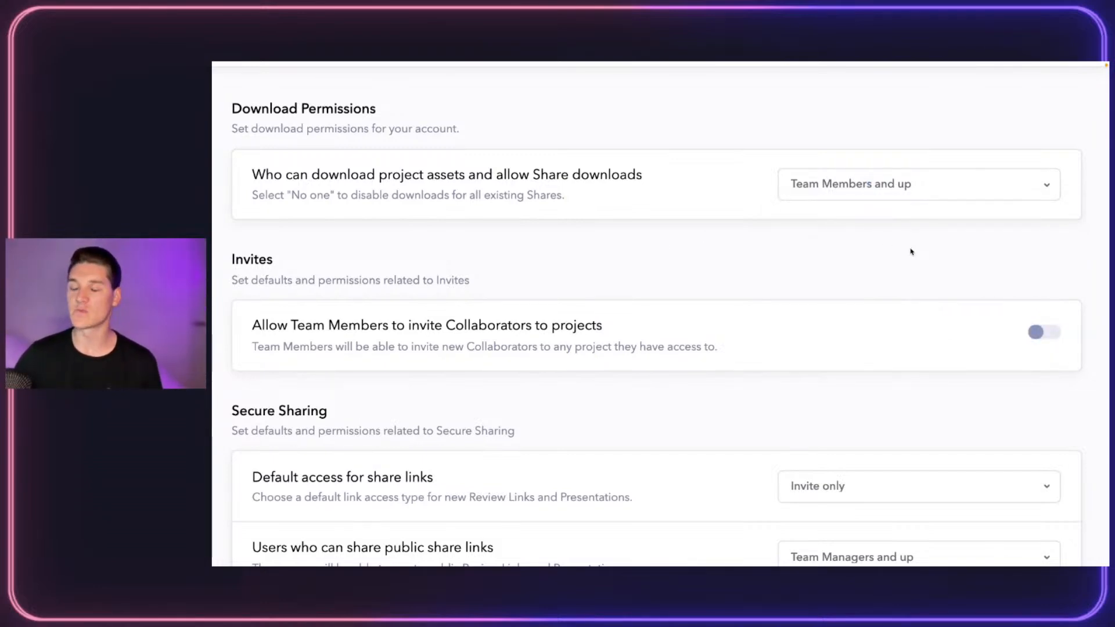
scroll(791, 259, down, 1)
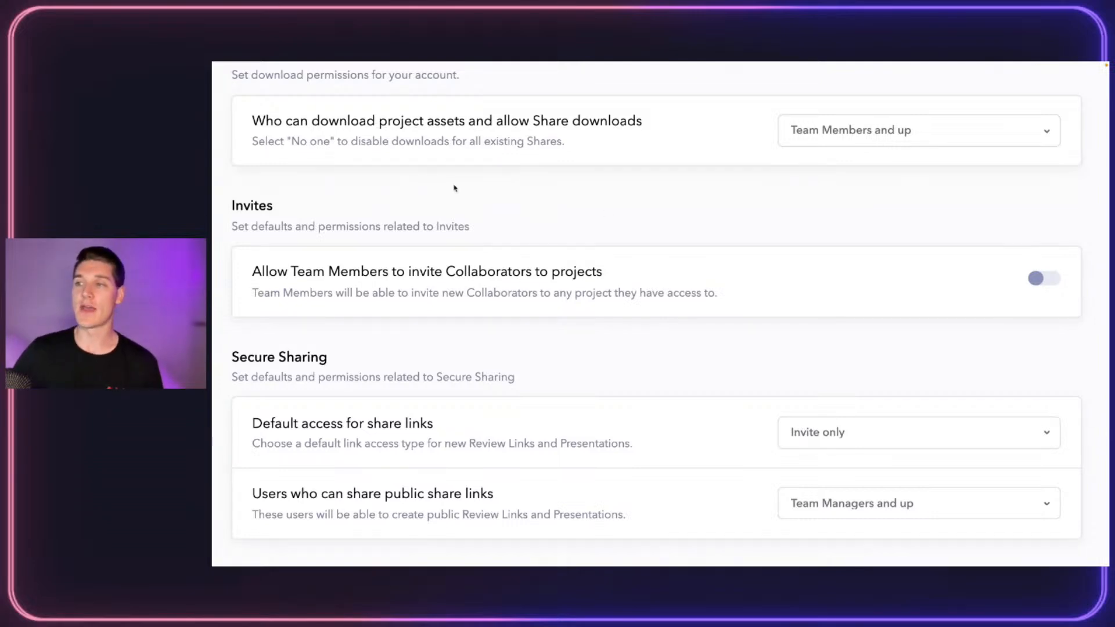
click(1046, 279)
scroll(767, 291, down, 2)
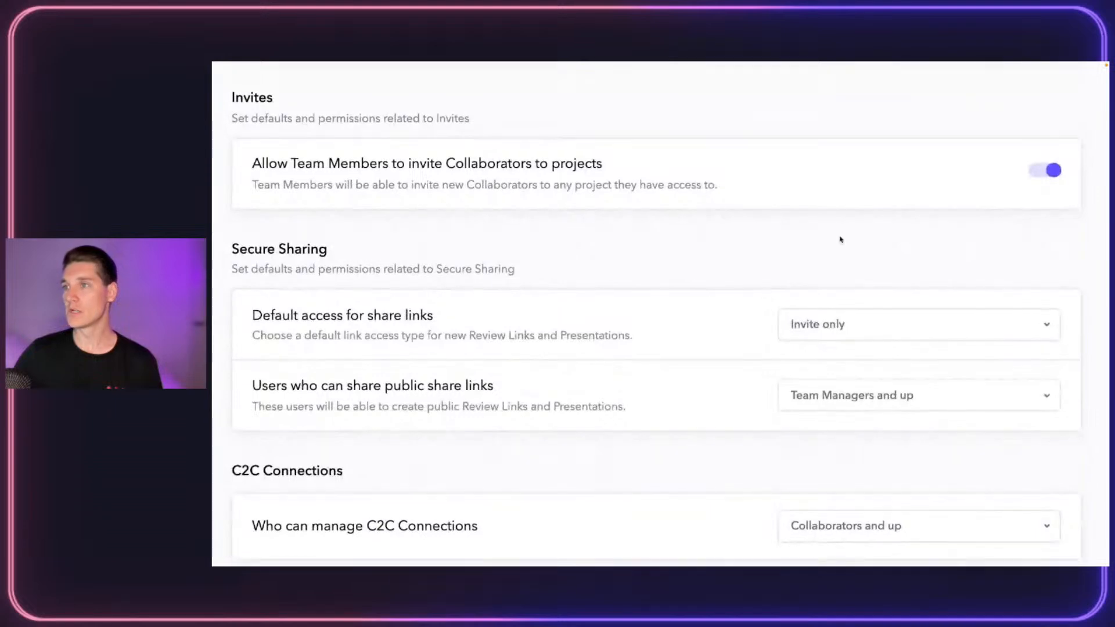
click(1045, 170)
scroll(323, 311, down, 1)
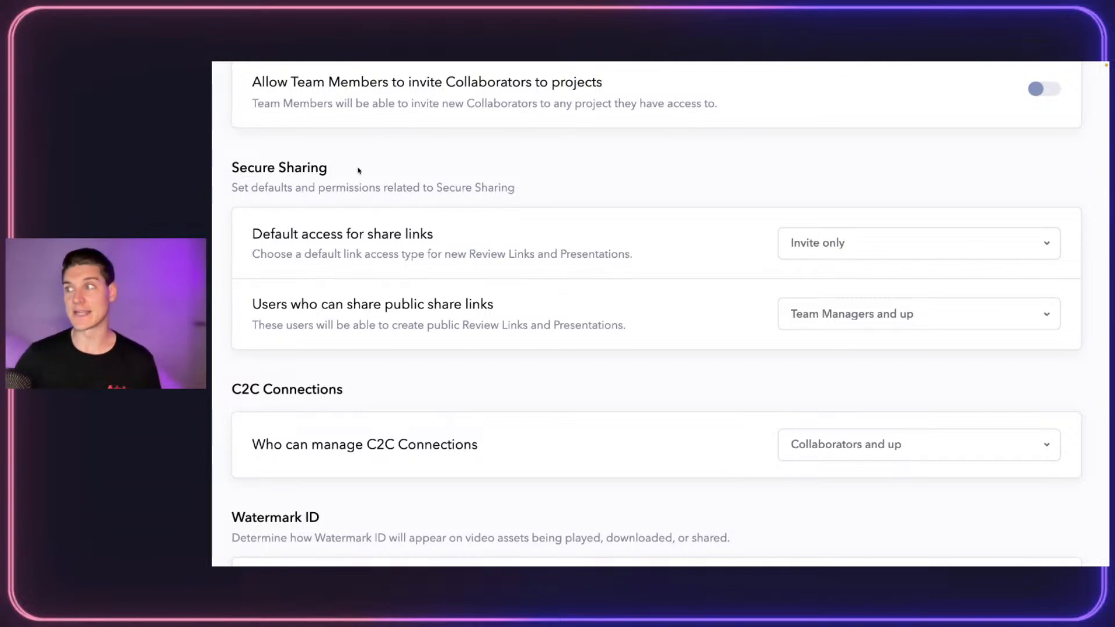
click(862, 245)
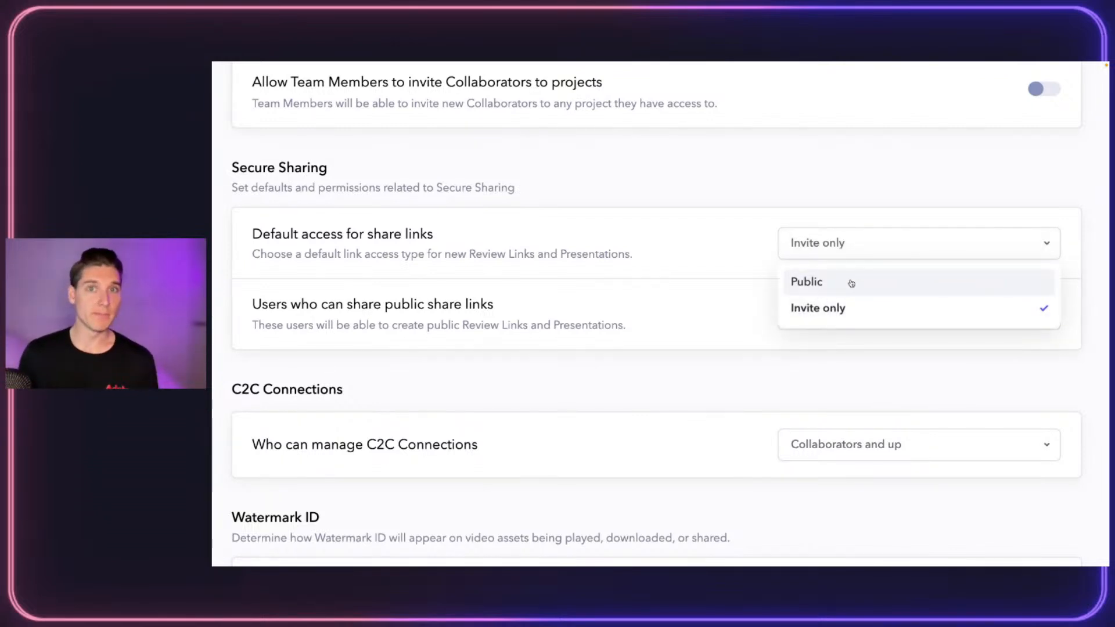
click(714, 306)
scroll(612, 267, down, 1)
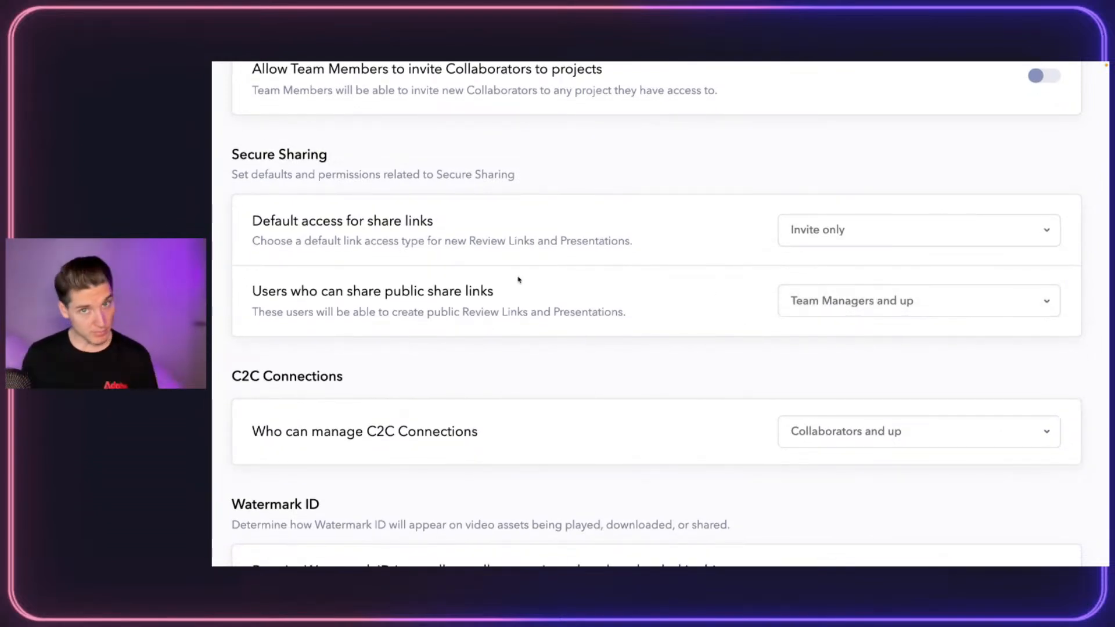
click(834, 233)
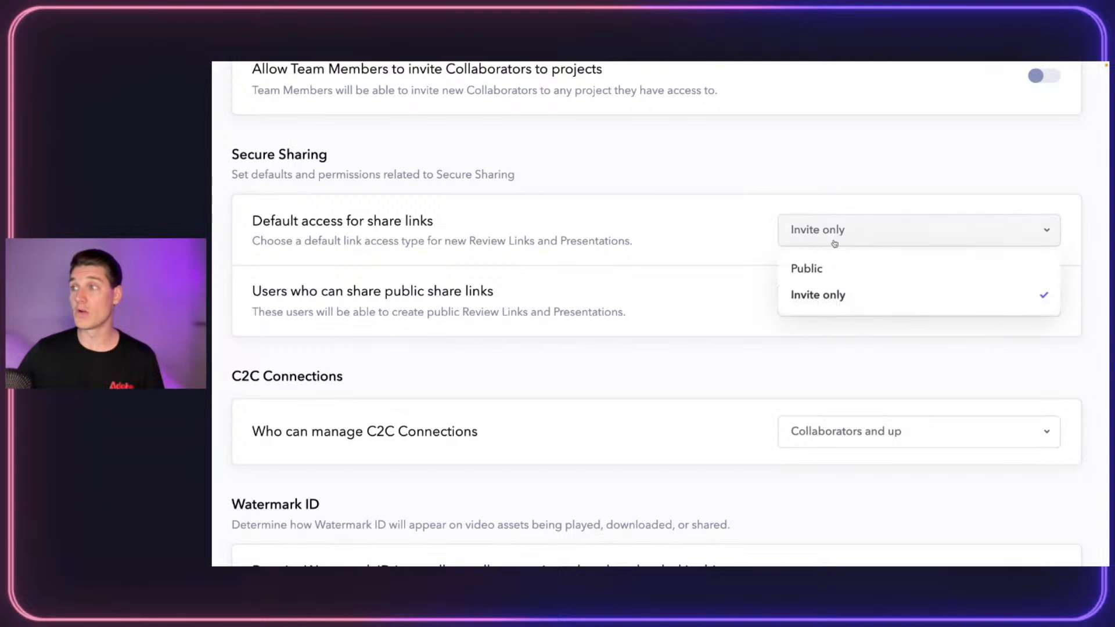
click(823, 295)
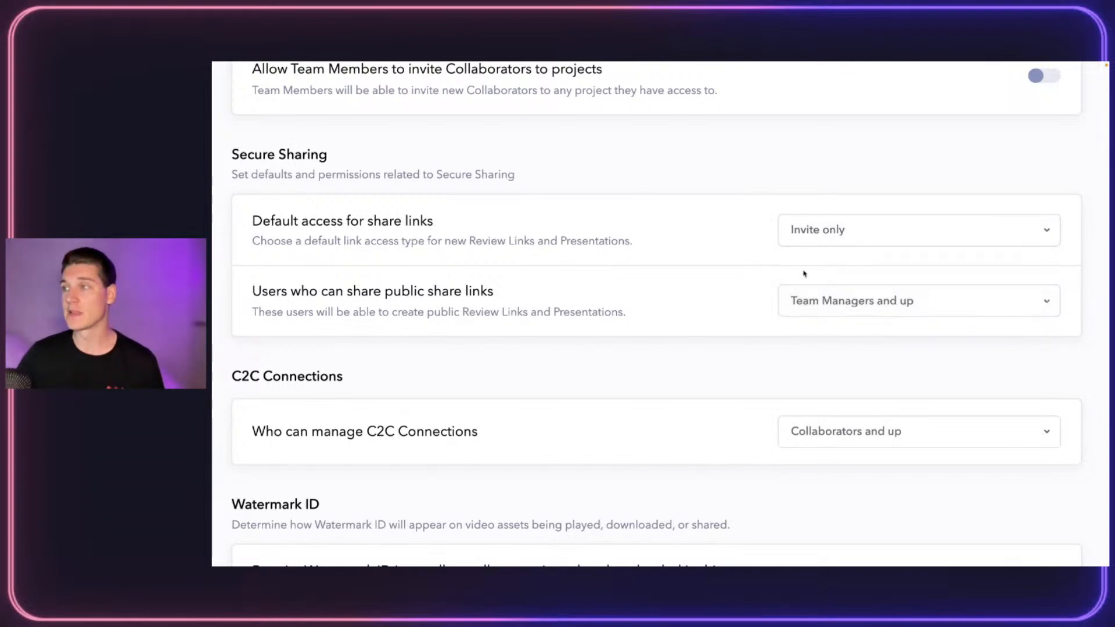
click(871, 308)
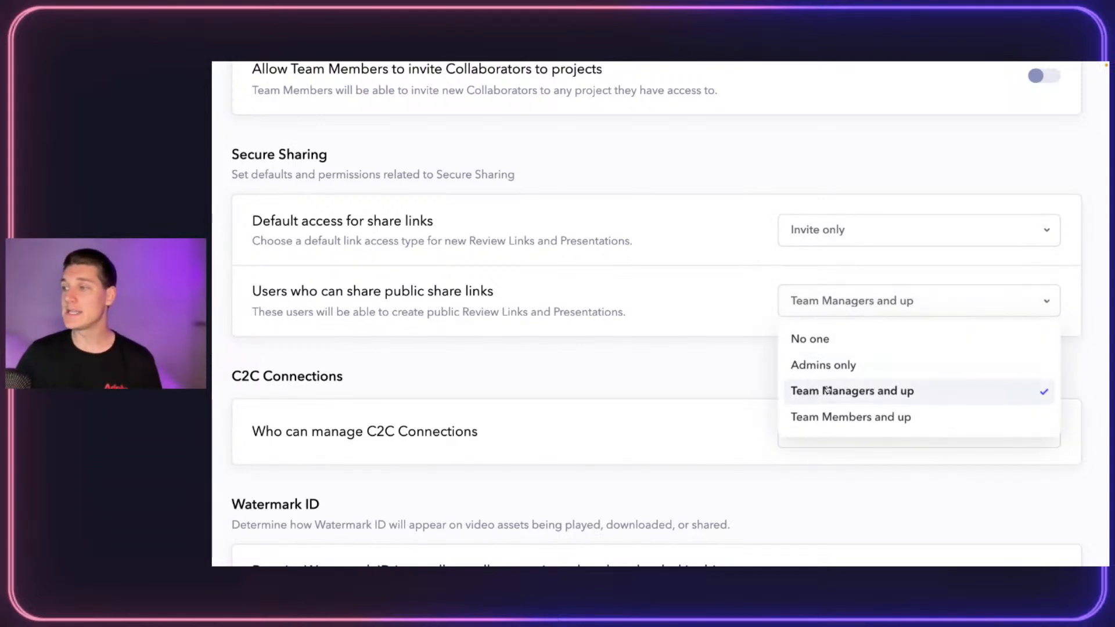
click(828, 391)
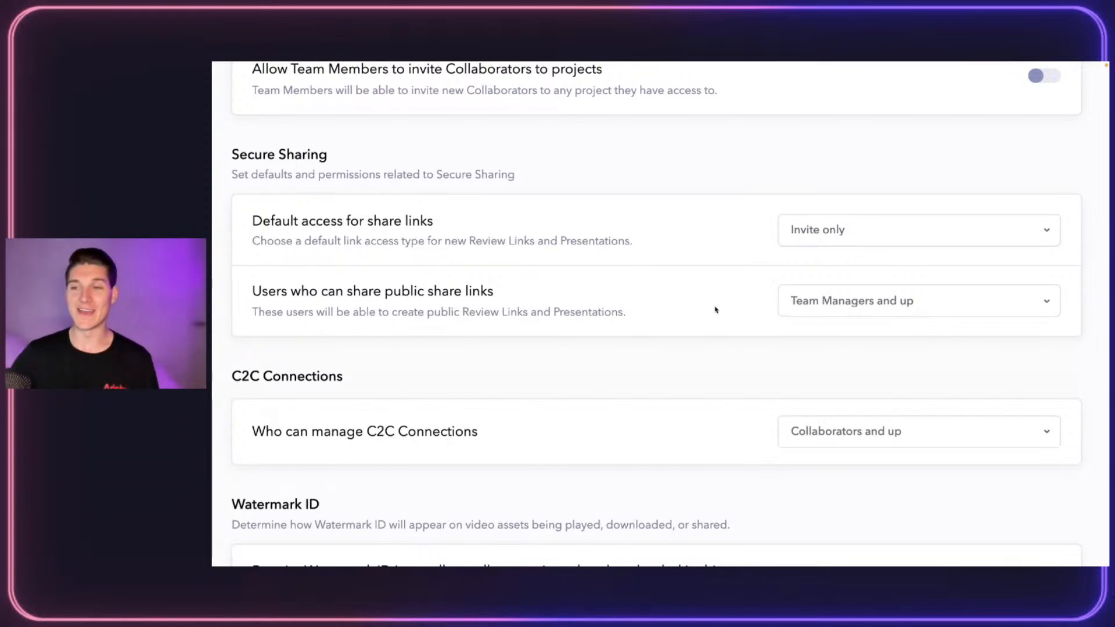
scroll(623, 309, down, 4)
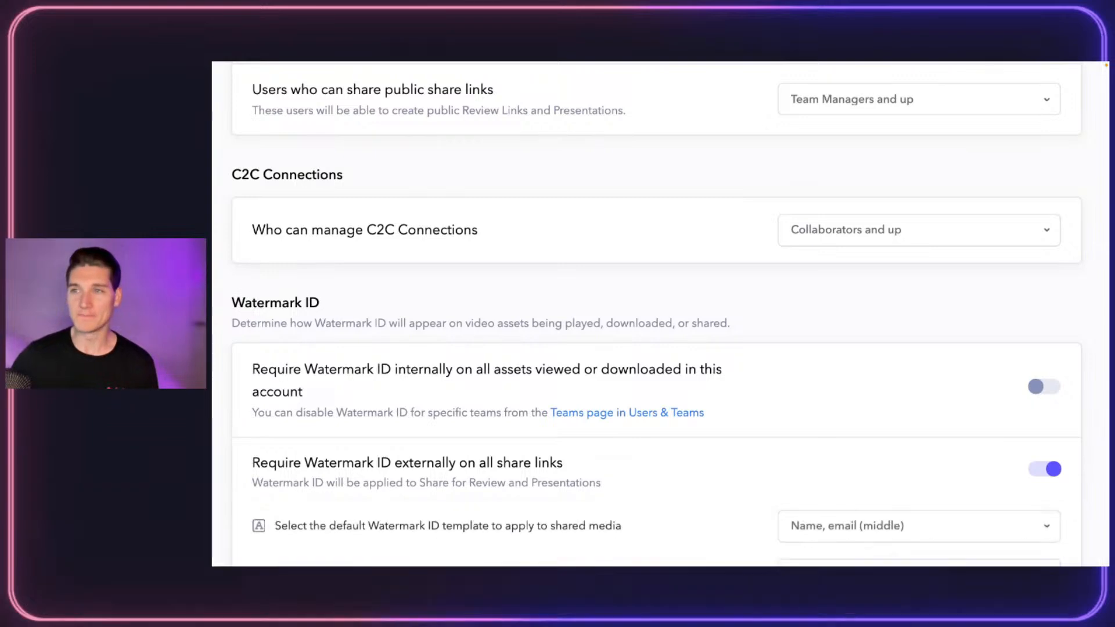
Scroll down Account Settings past the Watermark ID defaults to the Watermark ID Templates section
scroll(475, 371, down, 3)
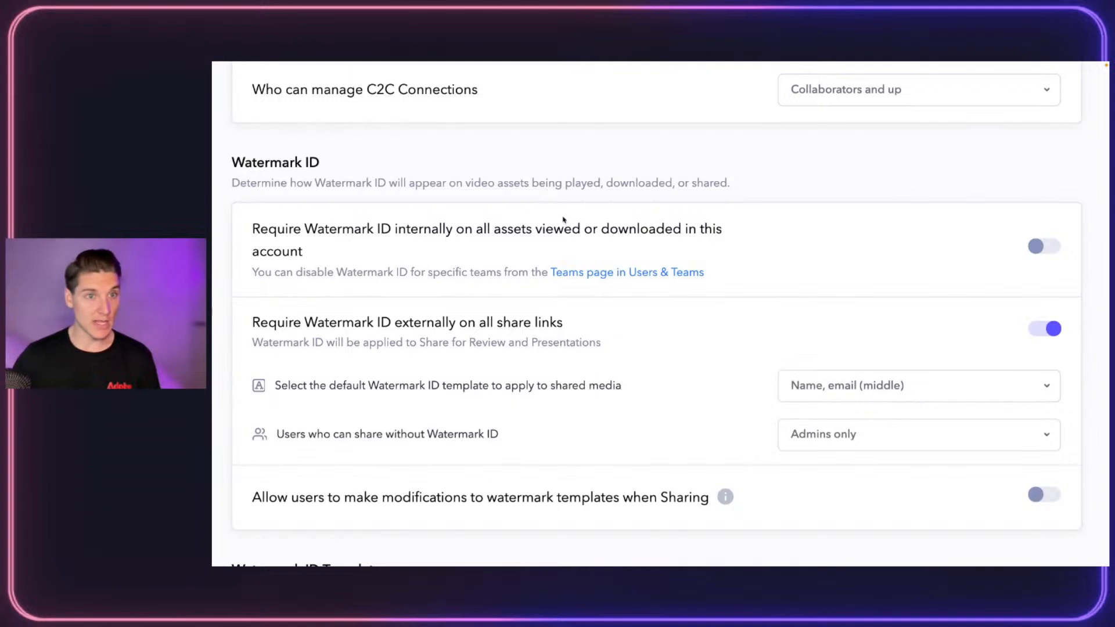
scroll(871, 236, down, 1)
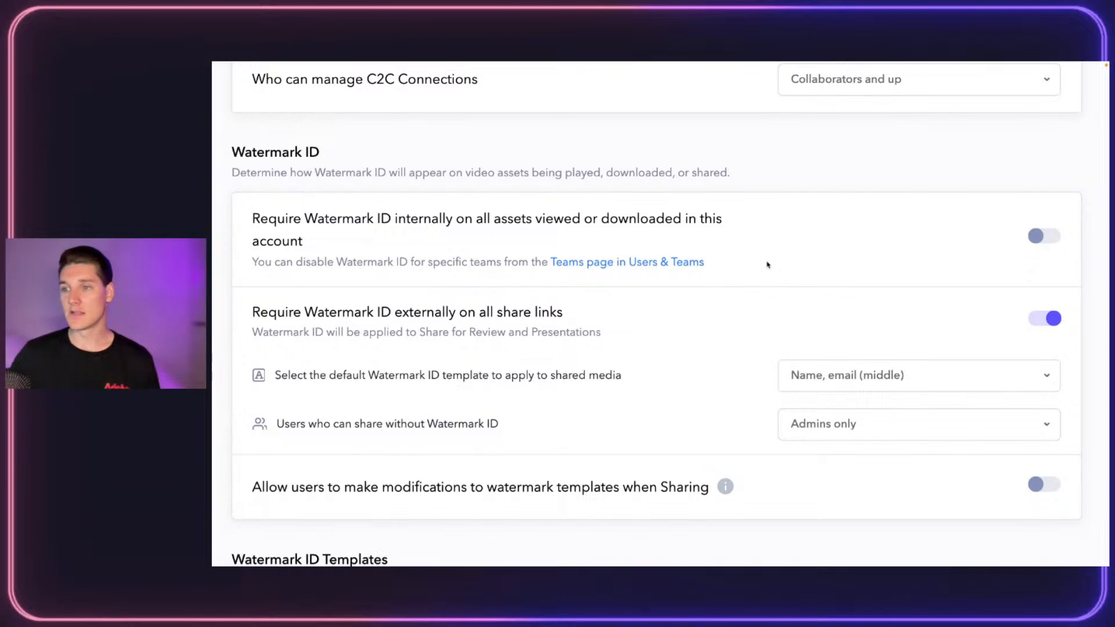
scroll(764, 263, down, 3)
scroll(566, 356, down, 2)
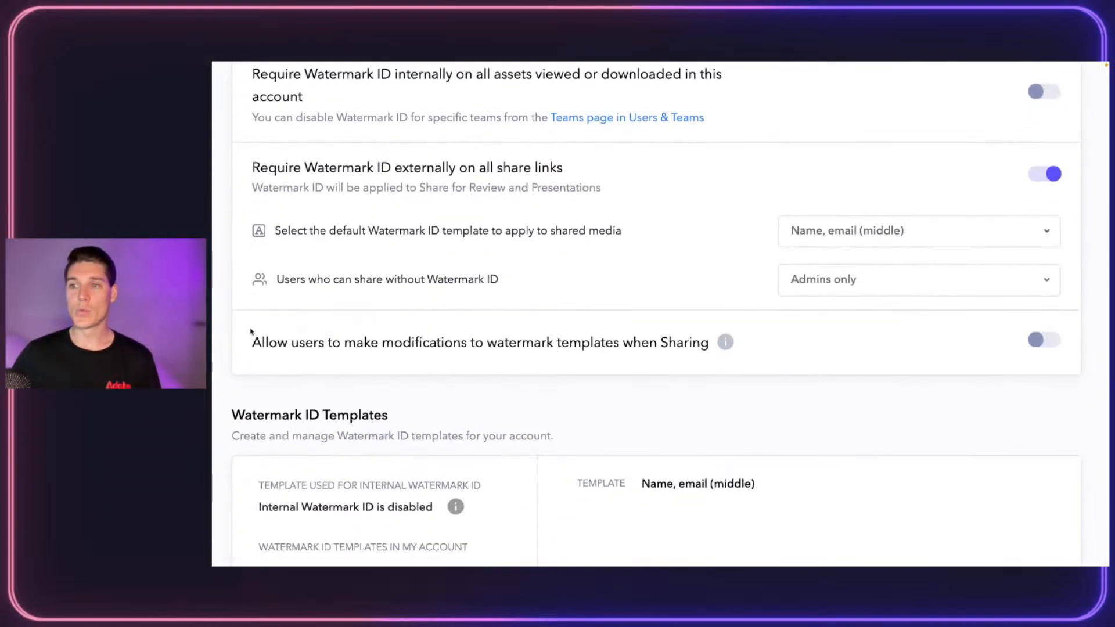
drag(257, 341, 668, 360)
click(668, 360)
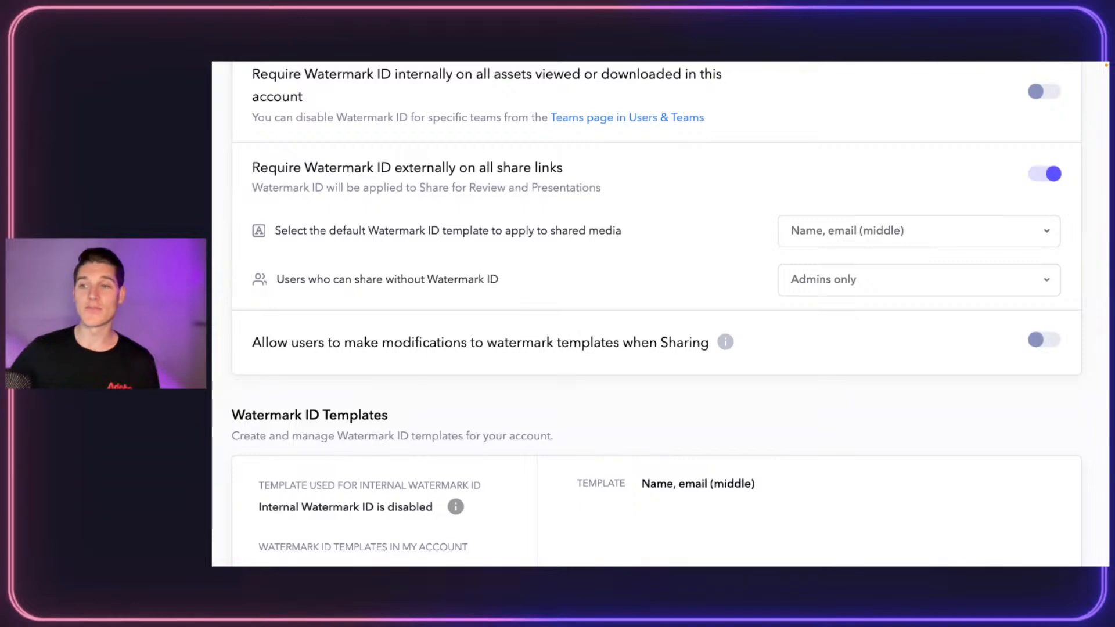
scroll(602, 312, down, 3)
scroll(602, 313, down, 2)
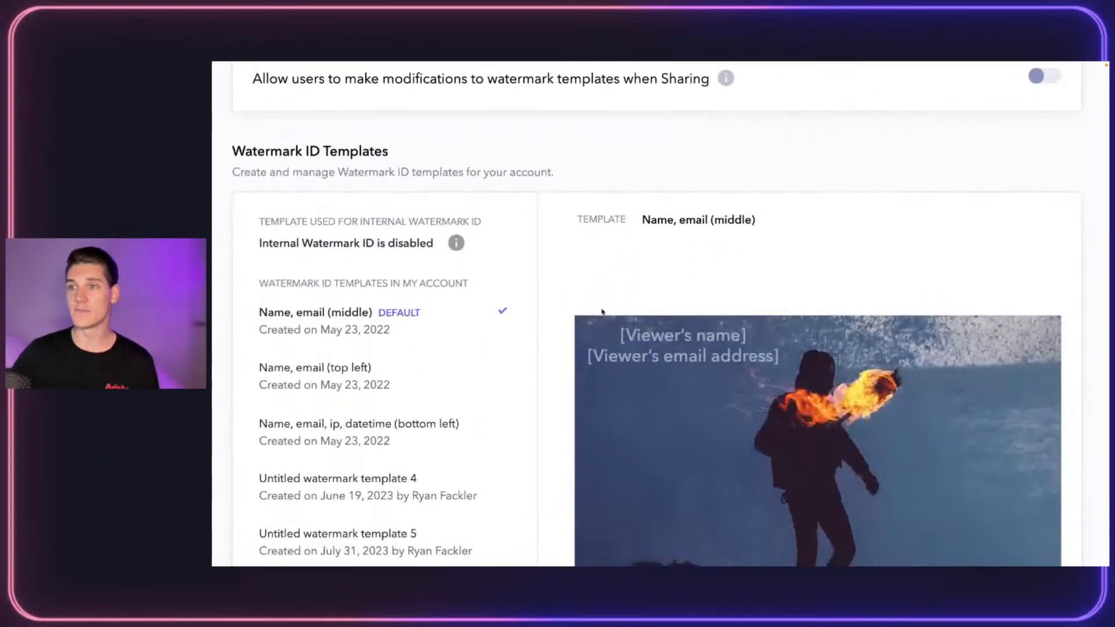
scroll(607, 239, down, 3)
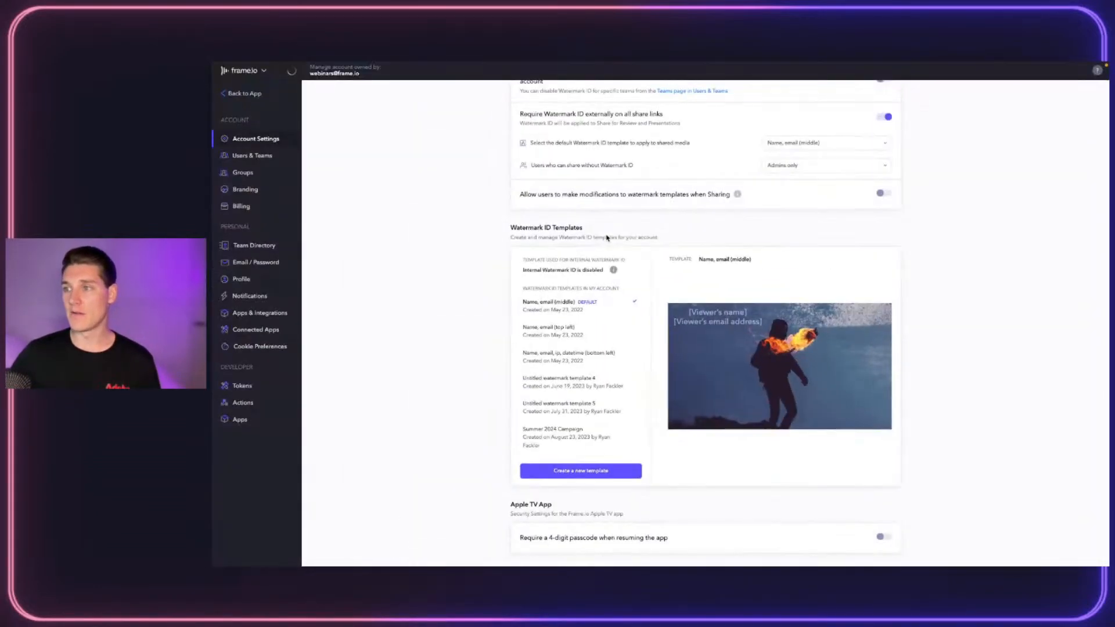
Create a new watermark template titled 'For the Summer Campaign 2024'
click(580, 475)
click(423, 181)
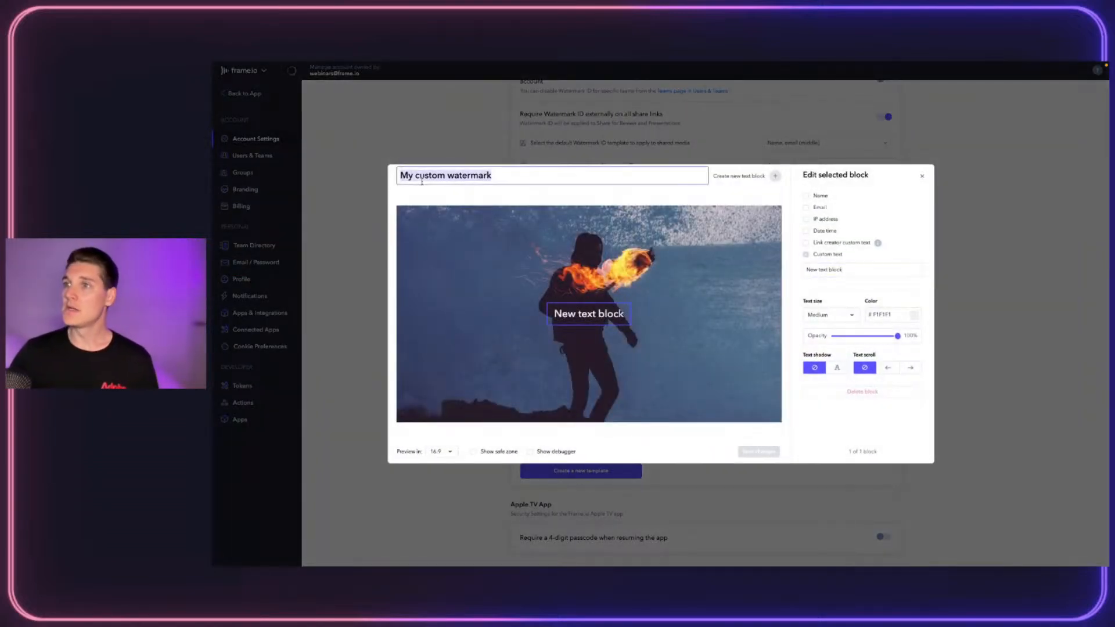
text(For th)
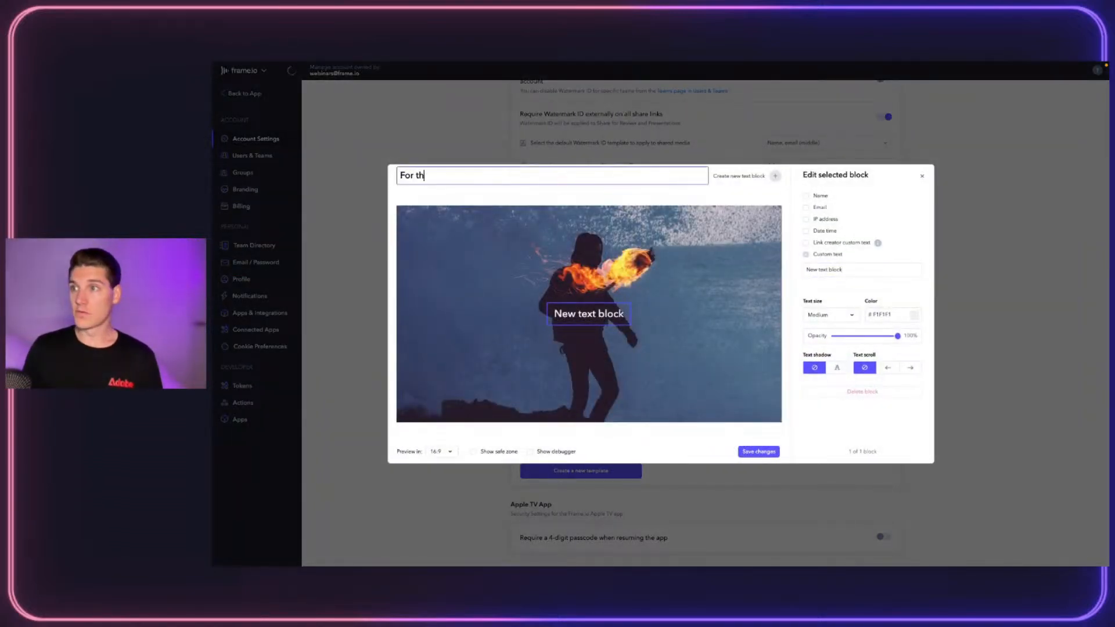
text(e Summer Campa)
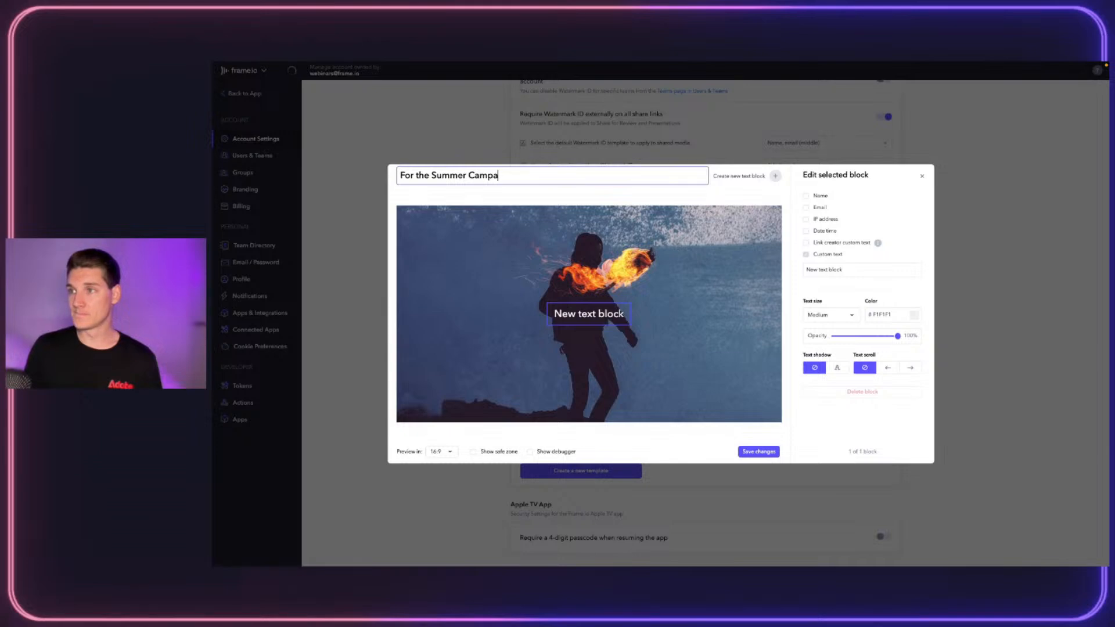
text(ign 2024)
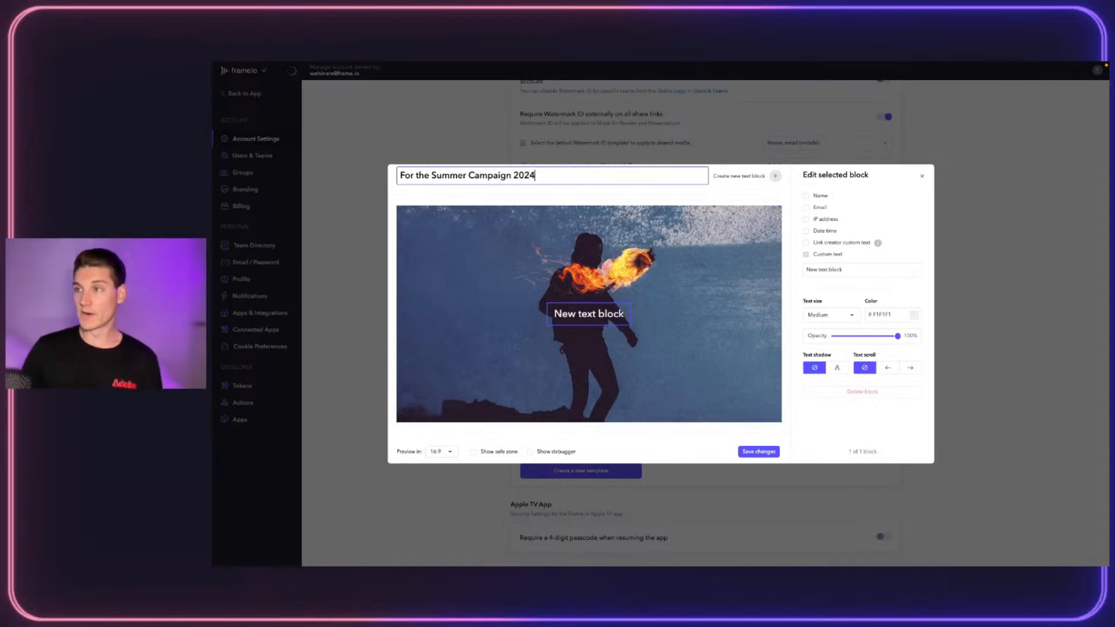
click(899, 195)
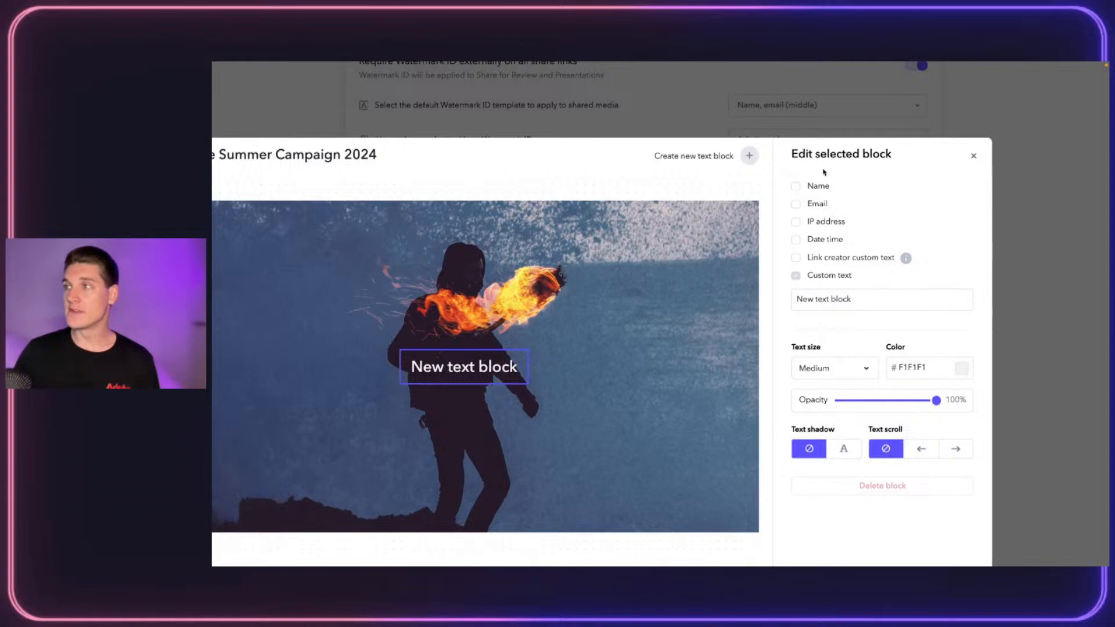
Show the viewer's name, email, IP address and date, plus custom text 'Project Name'
click(794, 188)
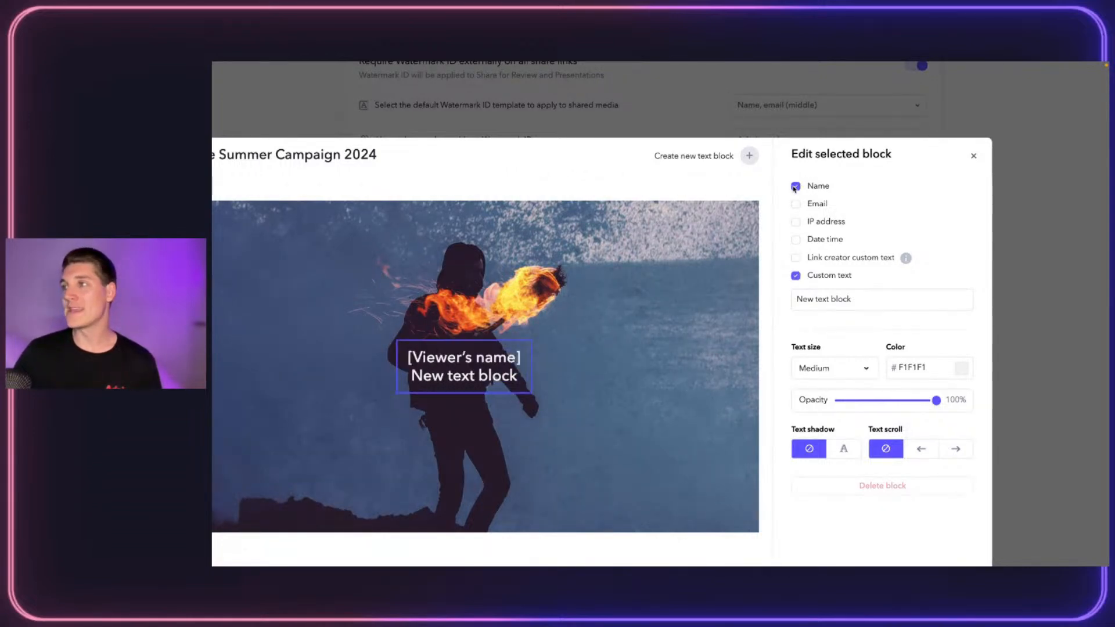
click(795, 206)
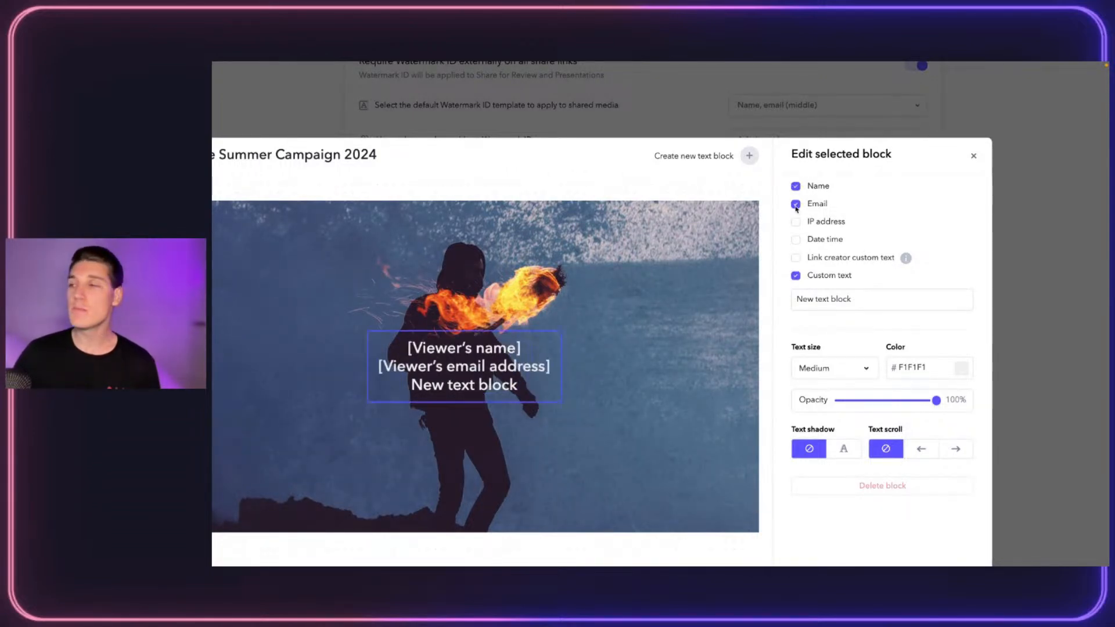
click(796, 221)
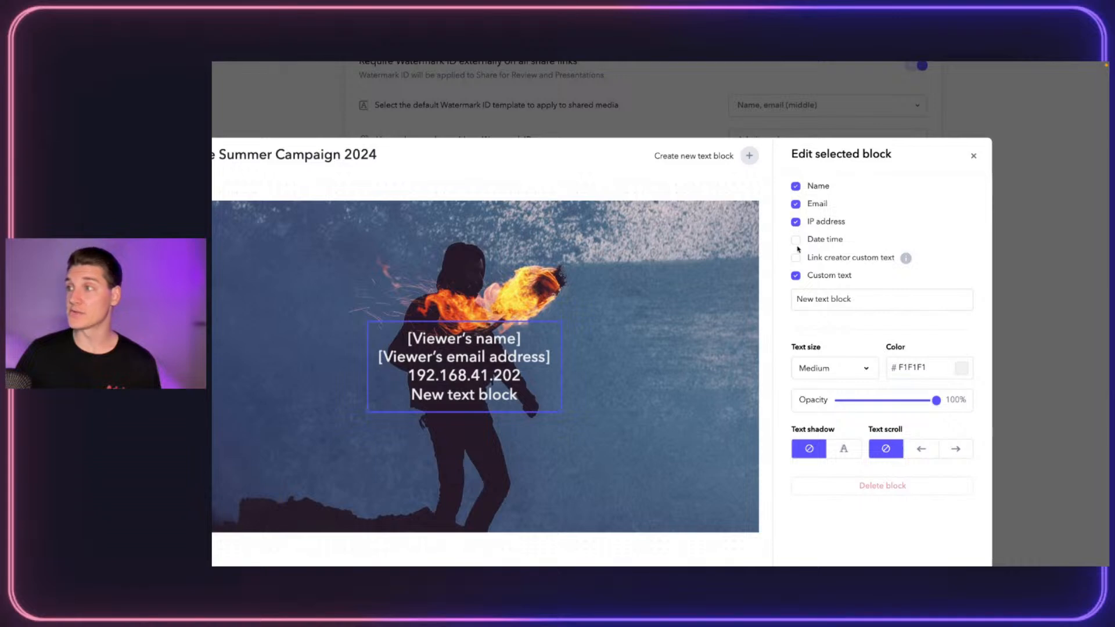
click(796, 240)
click(796, 259)
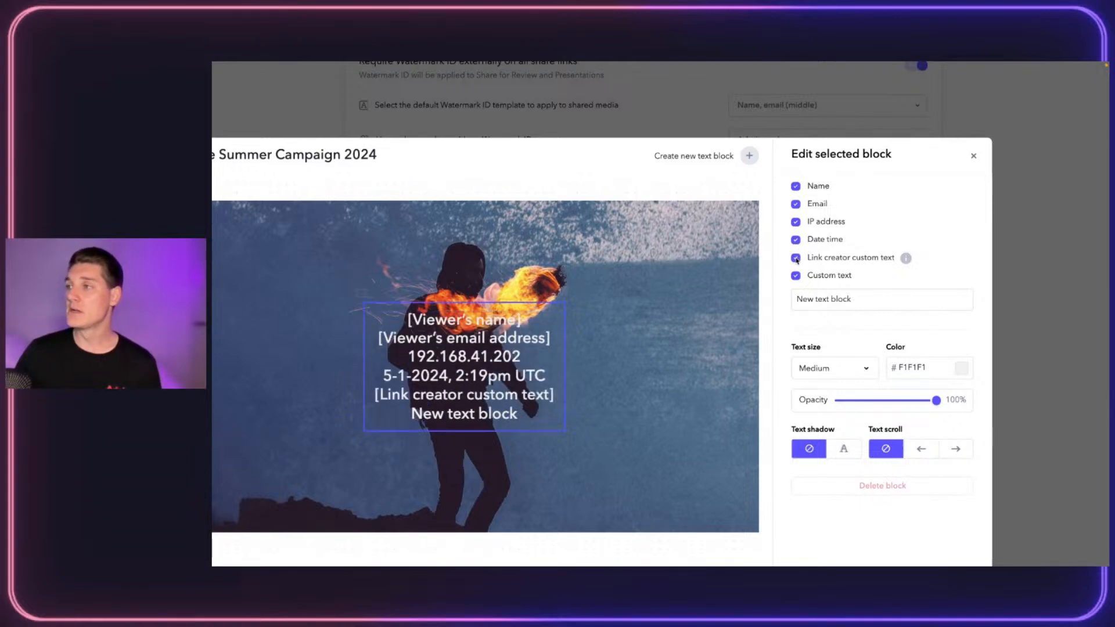
click(796, 259)
click(811, 294)
key(ctrl+a)
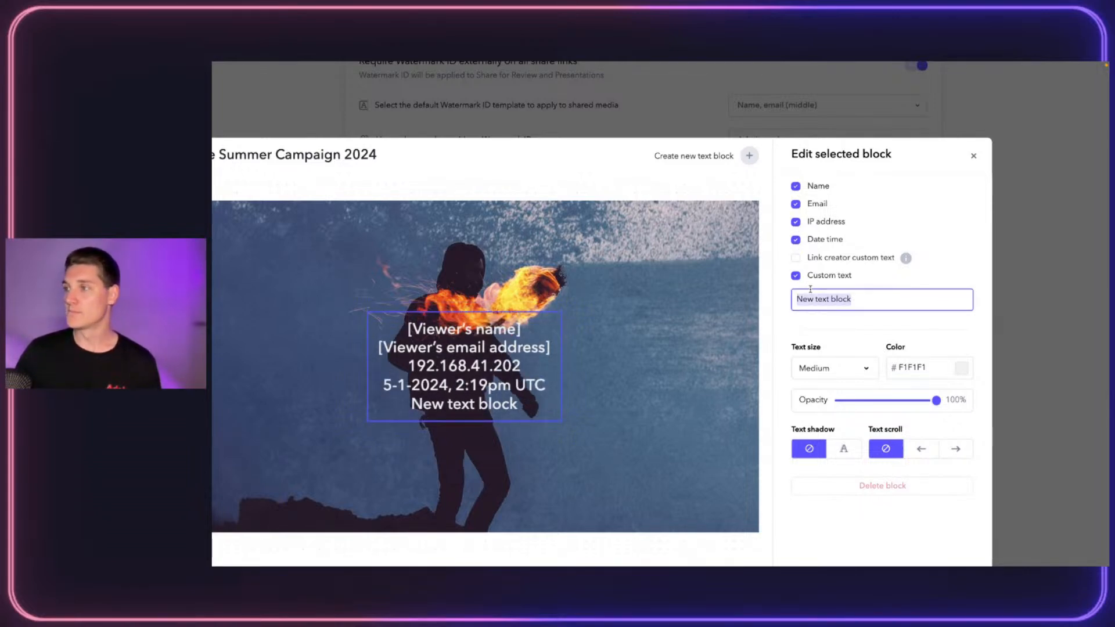
text(Projoect)
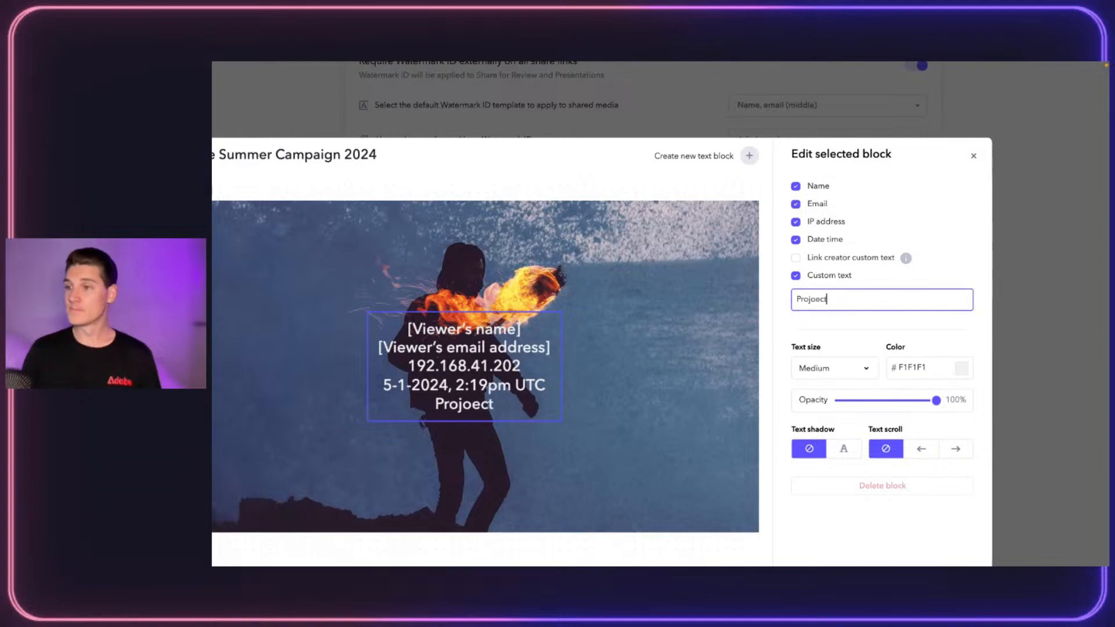
text( Name)
double_click(811, 297)
text(Project)
Keep Medium text size, lower opacity to 81% and move the watermark just right of centre
click(830, 369)
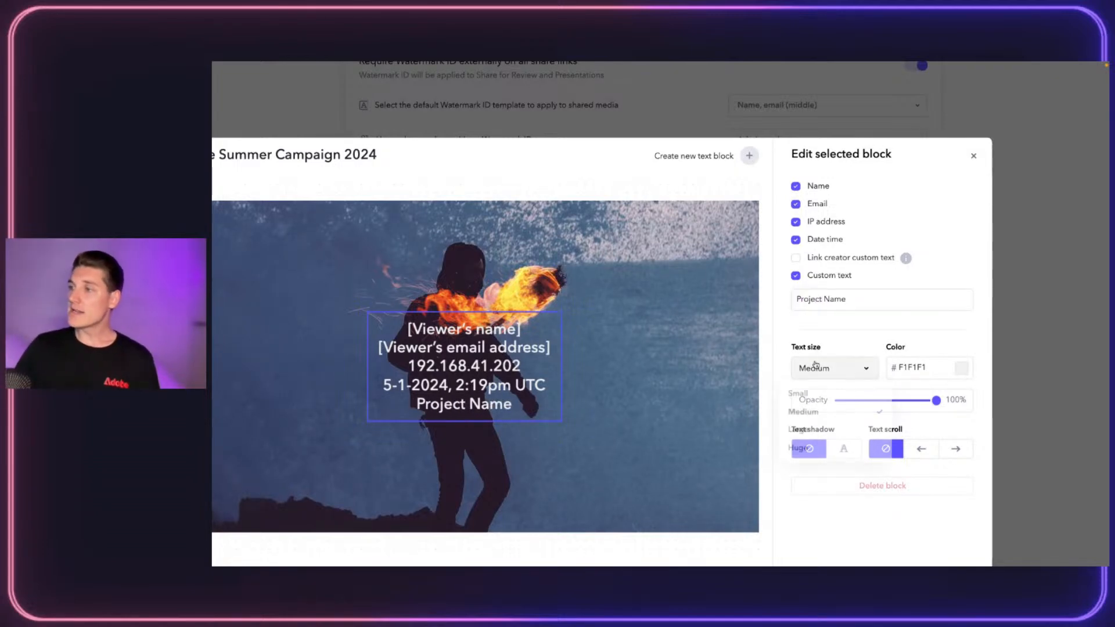
click(920, 369)
mouse_move(937, 401)
mouse_down()
mouse_move(866, 400)
mouse_move(916, 401)
mouse_up()
drag(377, 361, 441, 381)
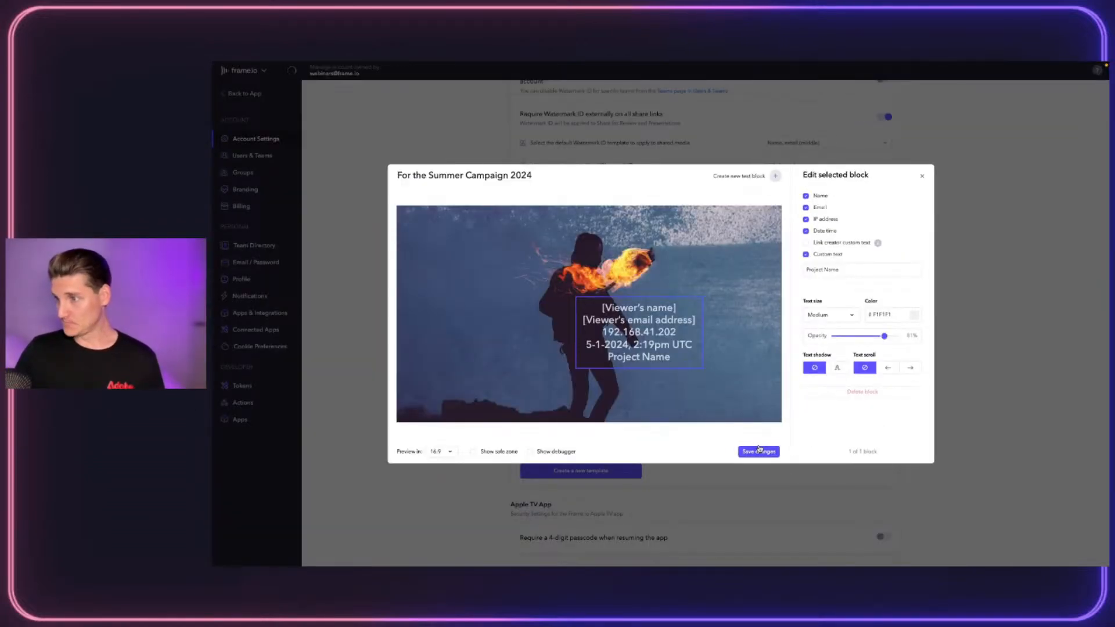
Save the 'For the Summer Campaign 2024' watermark template
click(729, 563)
scroll(639, 291, down, 5)
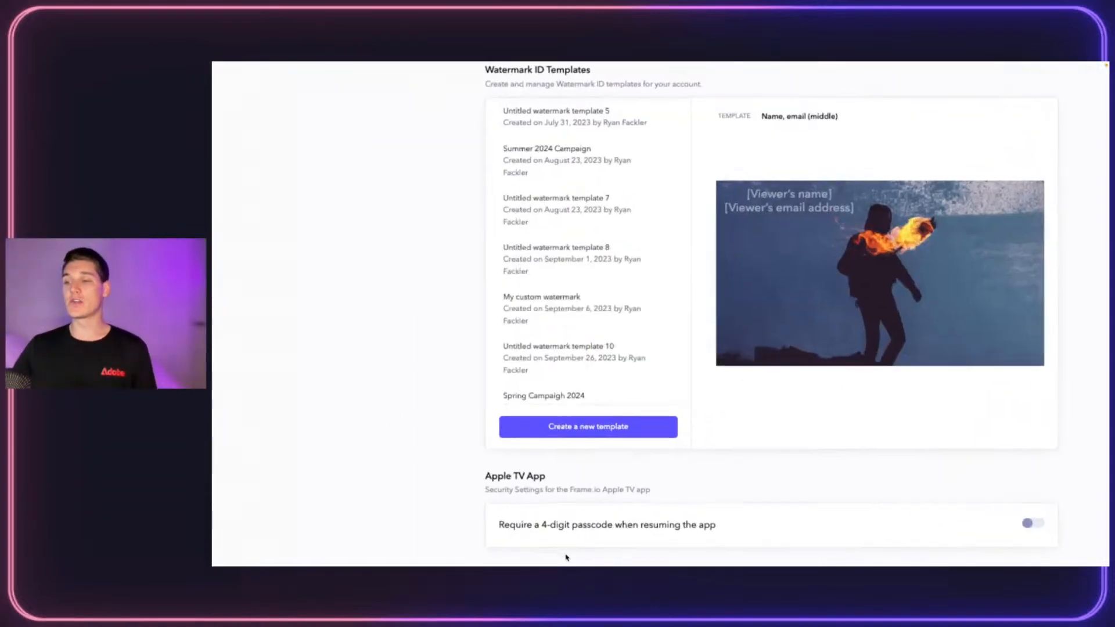
scroll(589, 262, down, 3)
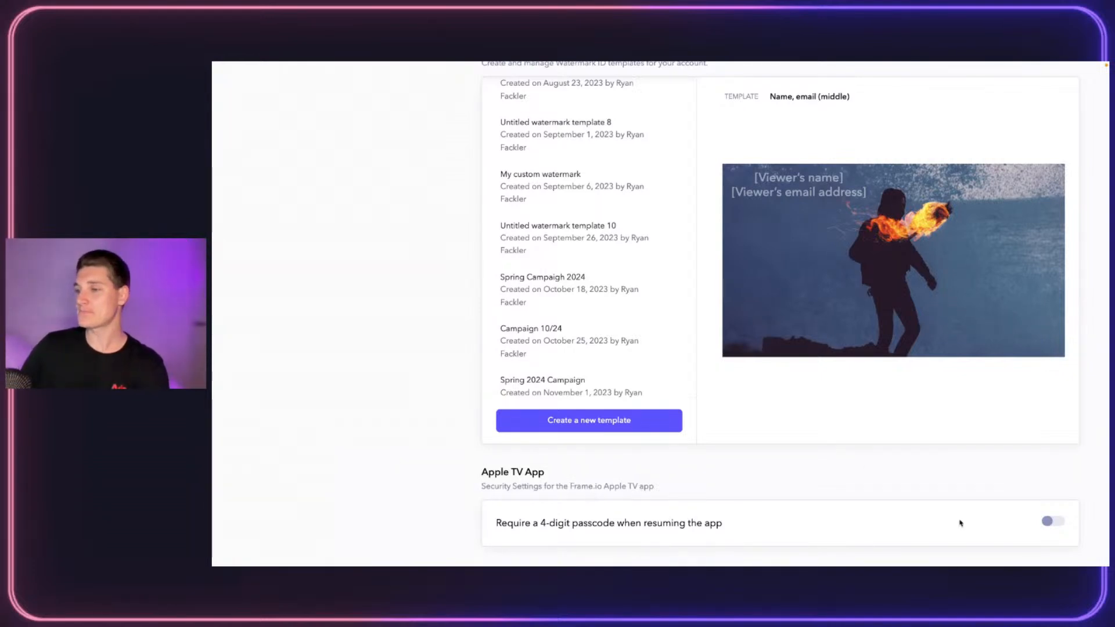
Leave the Apple TV passcode requirement off and go to the account's Groups list
click(1045, 521)
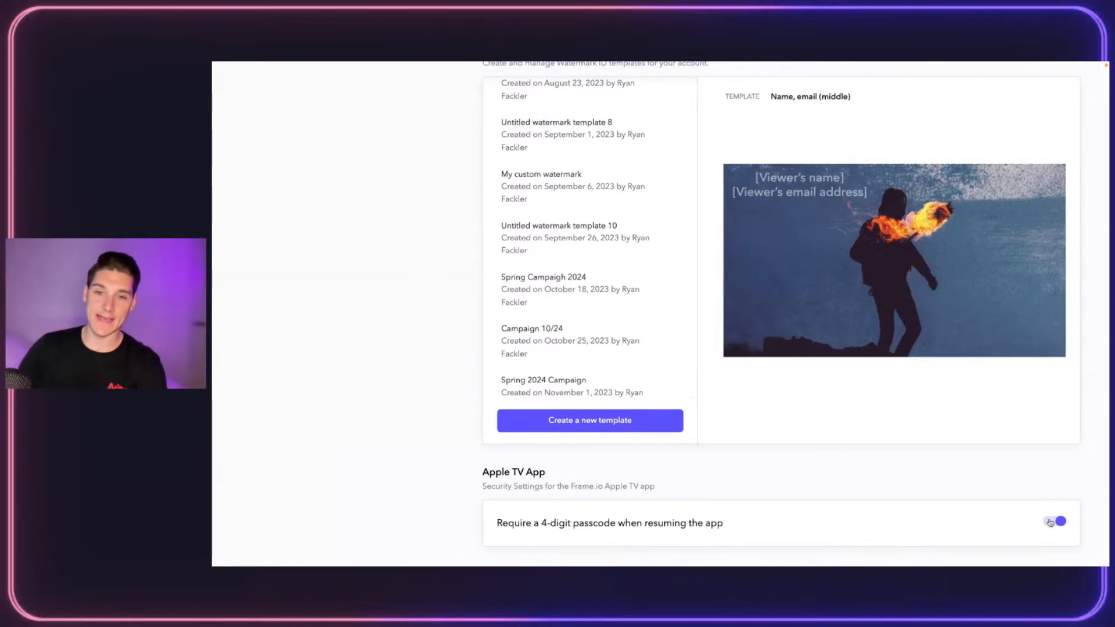
click(1050, 521)
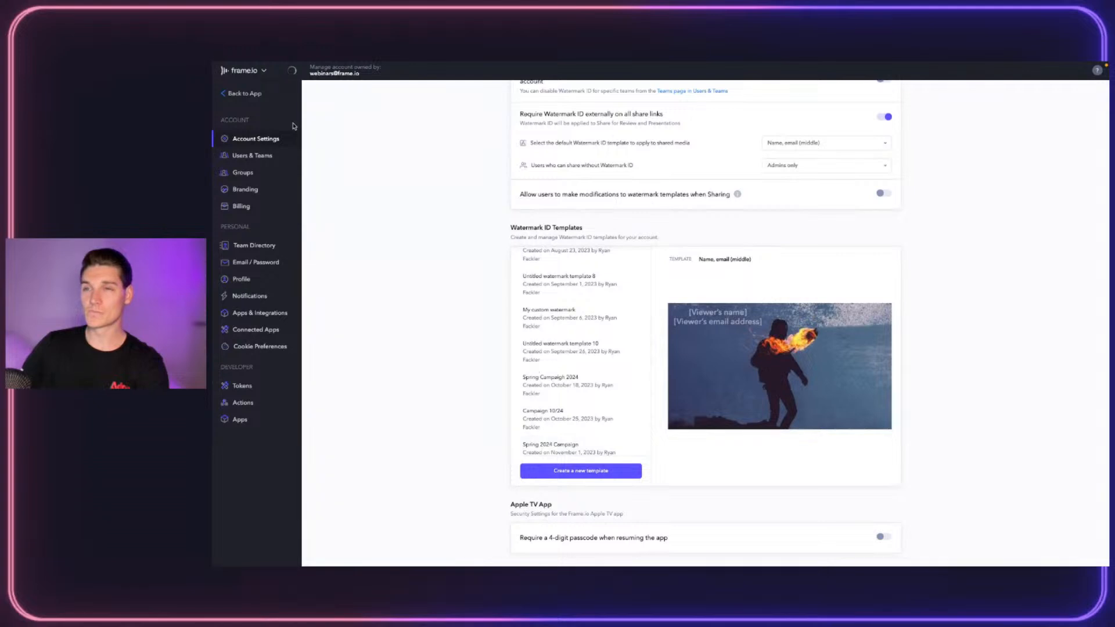
click(250, 176)
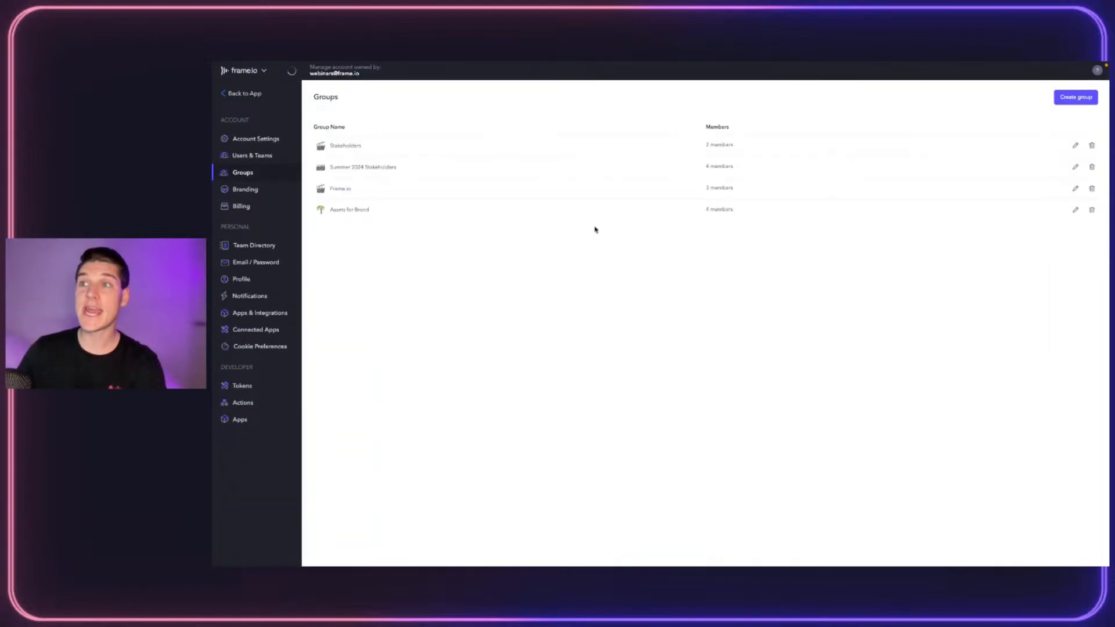
Start a new group named 'Group for Review' and add two members found by search
click(1072, 100)
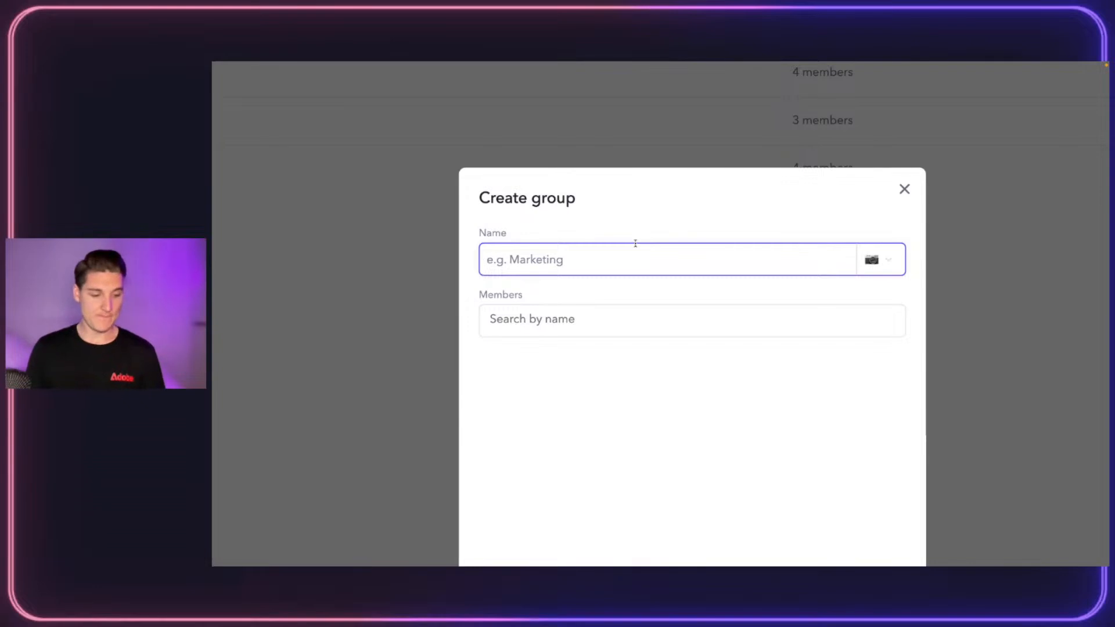
text(Group for Review)
click(596, 321)
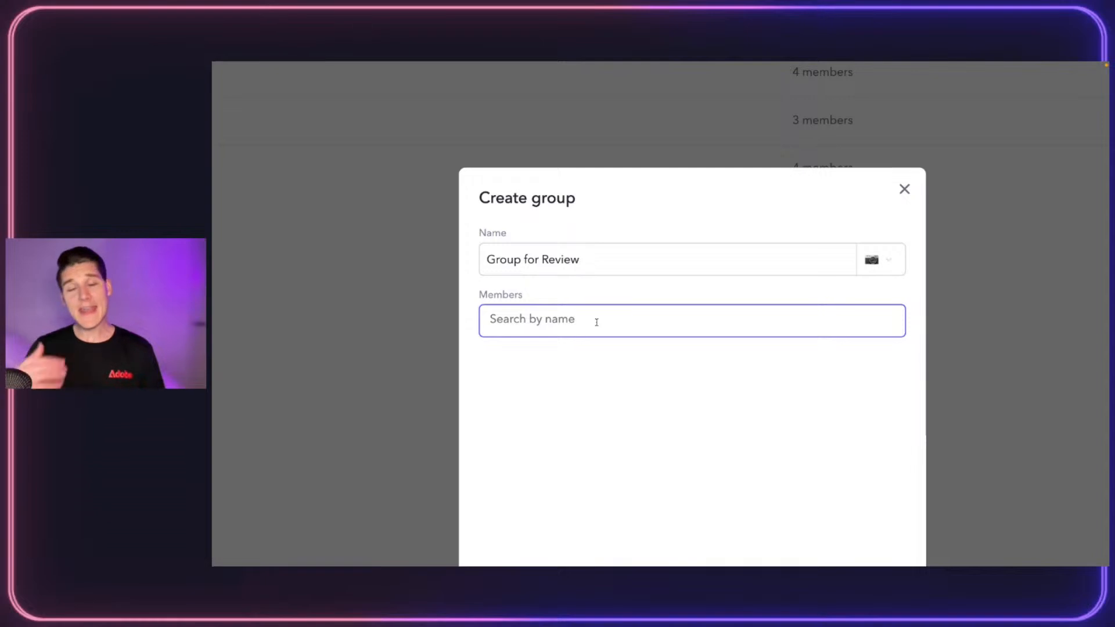
text(jan)
click(608, 355)
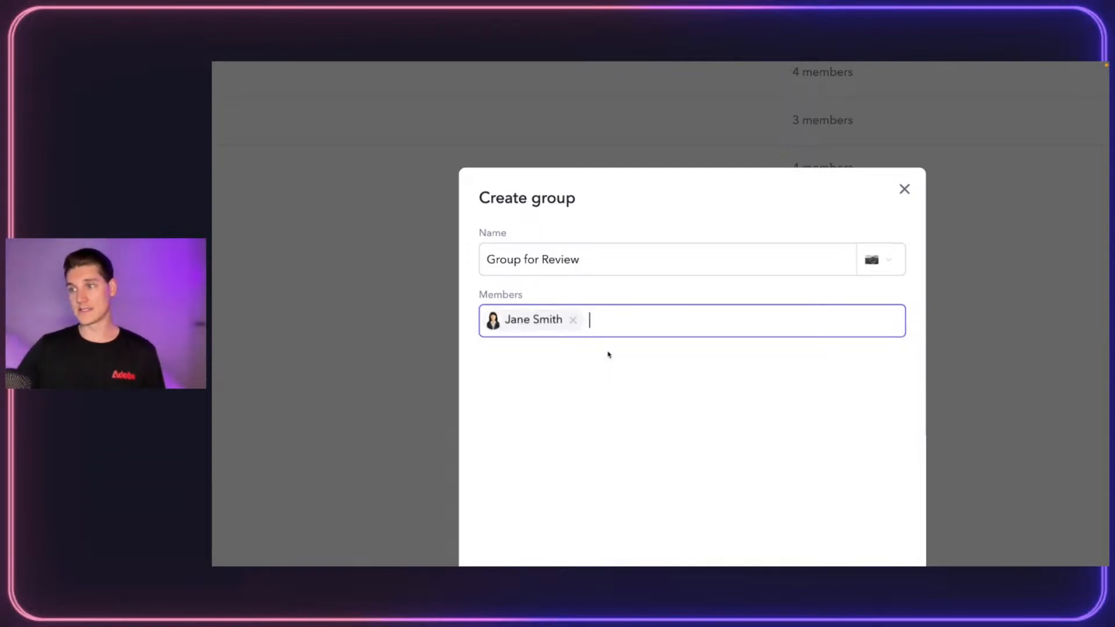
text(john)
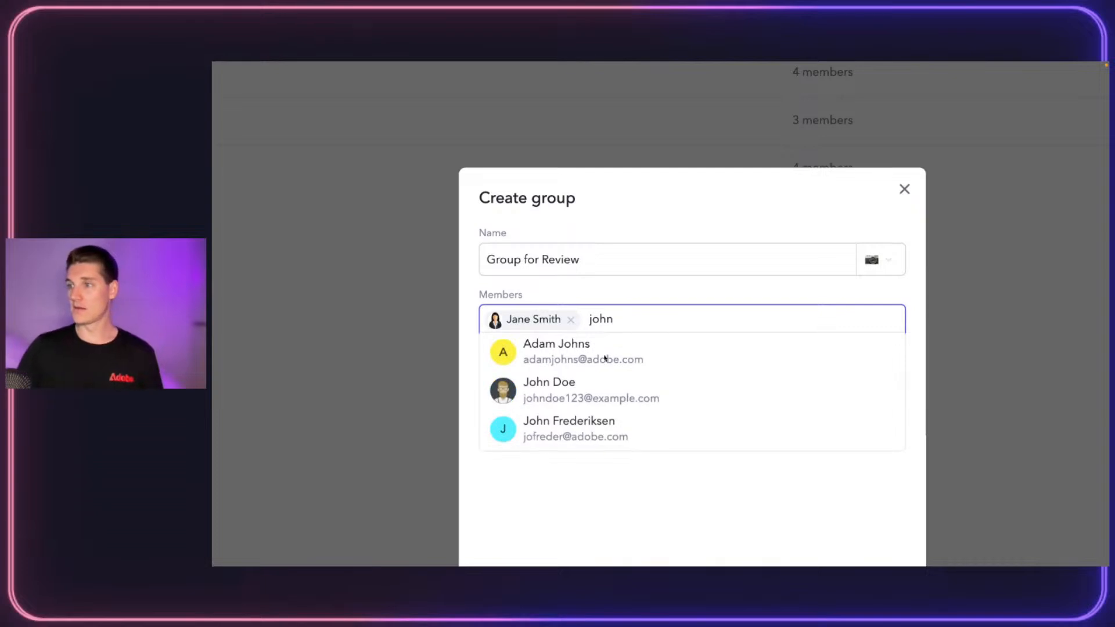
click(592, 388)
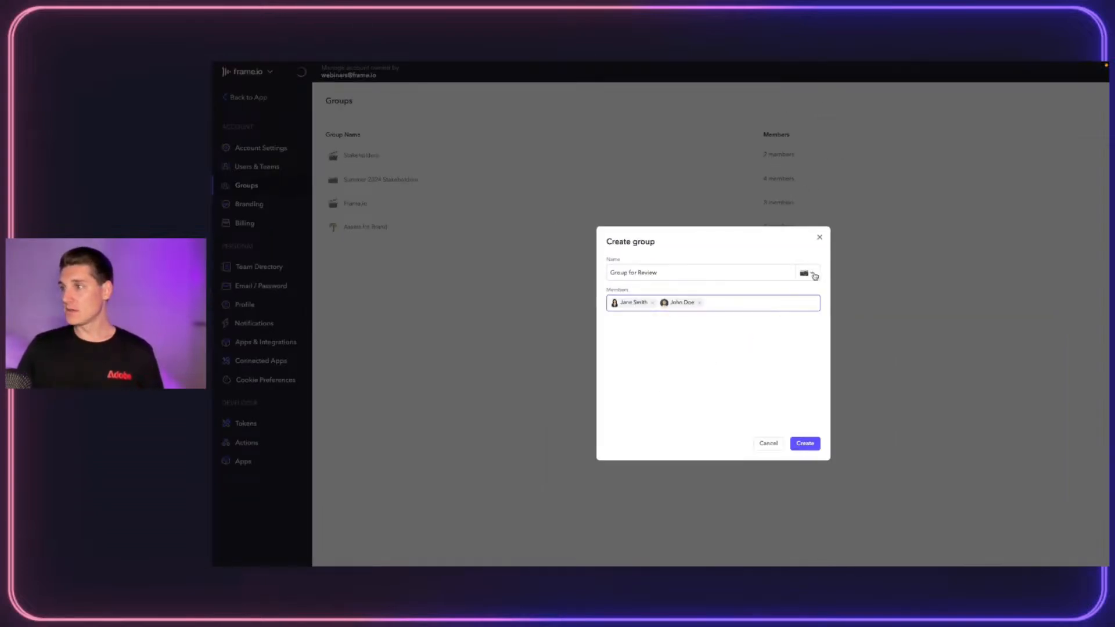
Give the group a sunglasses emoji icon and create it
click(814, 276)
click(800, 226)
click(799, 356)
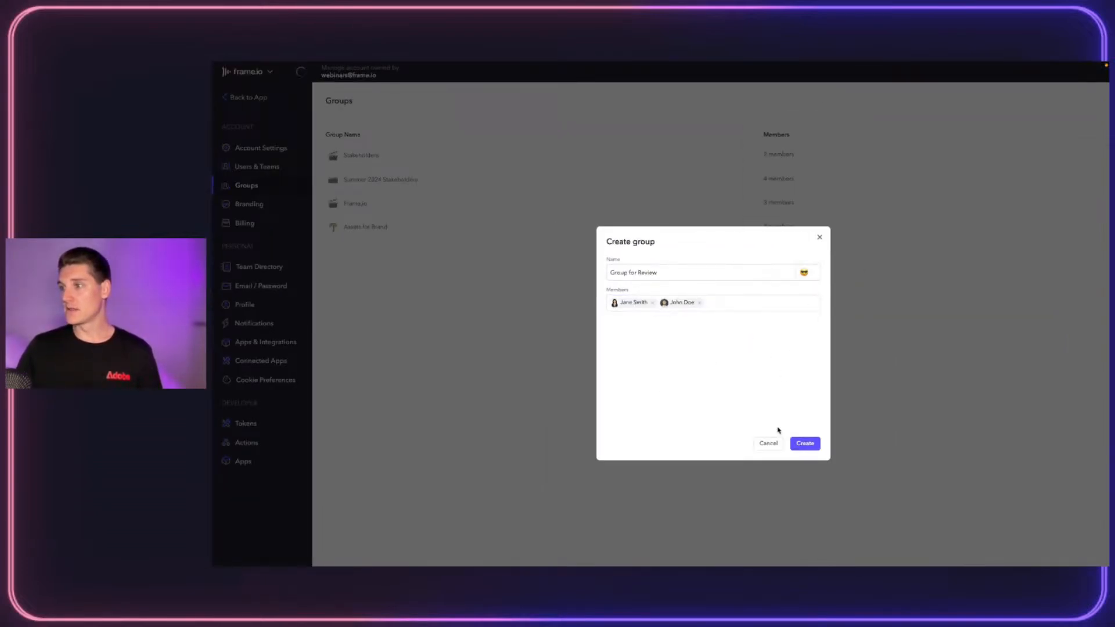
click(809, 444)
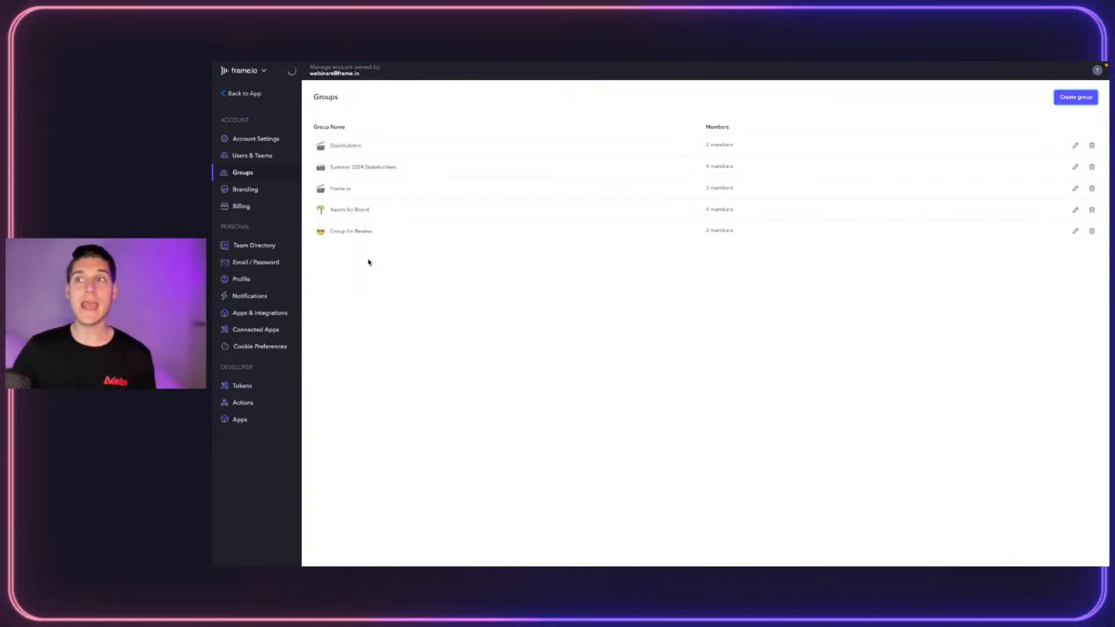
Return to the app and open DRYP_30sec_Social_V1.mp4 from the Frame.io Live Series project
click(235, 95)
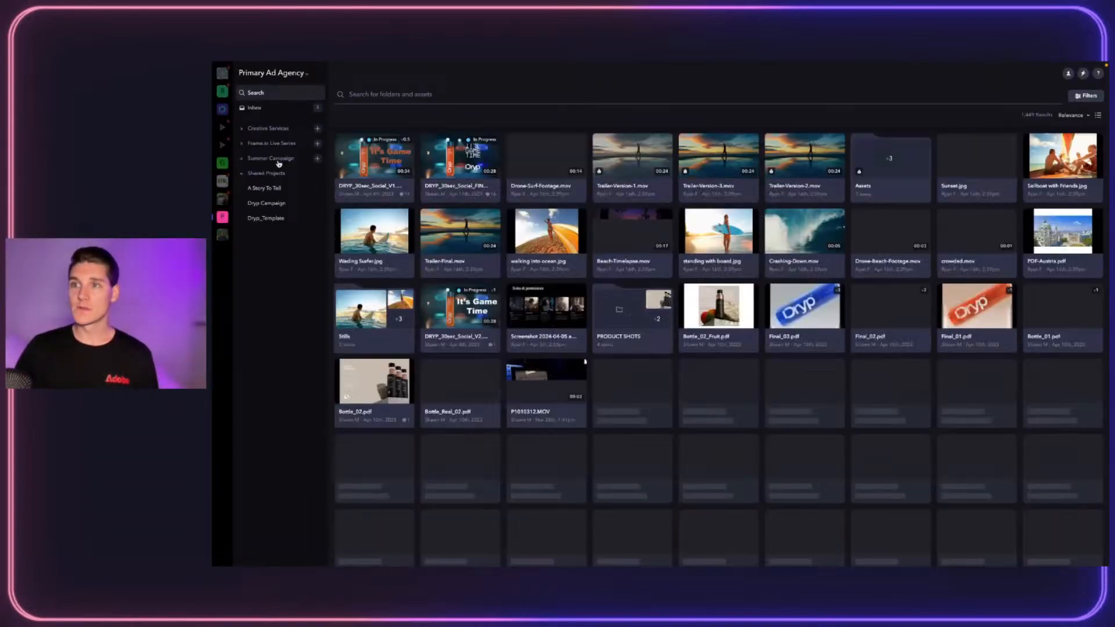
click(268, 144)
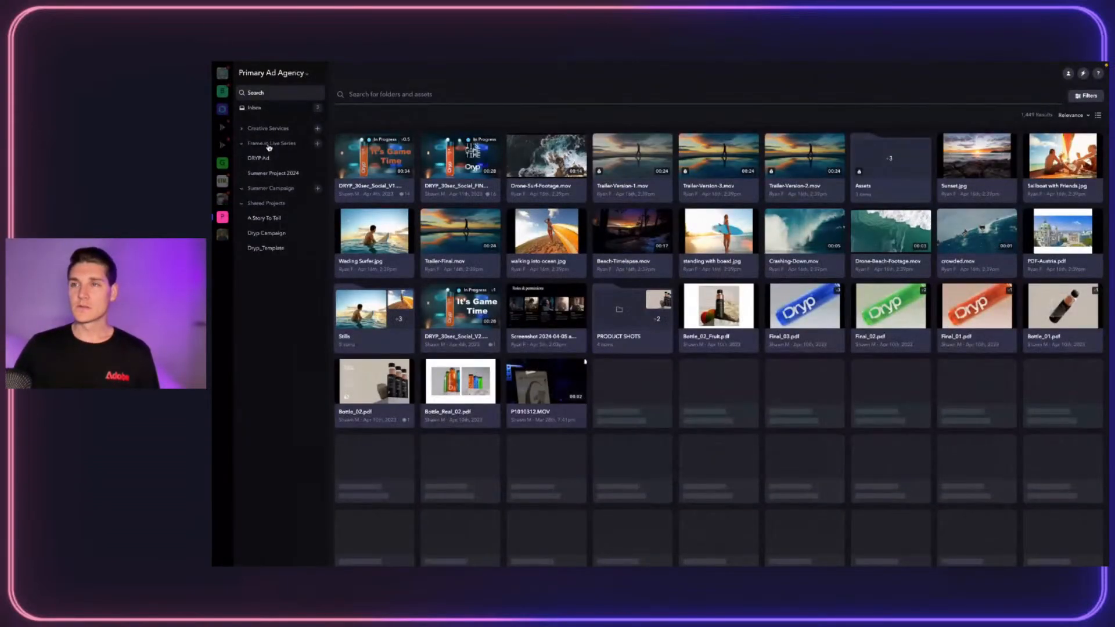
right_click(394, 161)
click(366, 170)
click(358, 178)
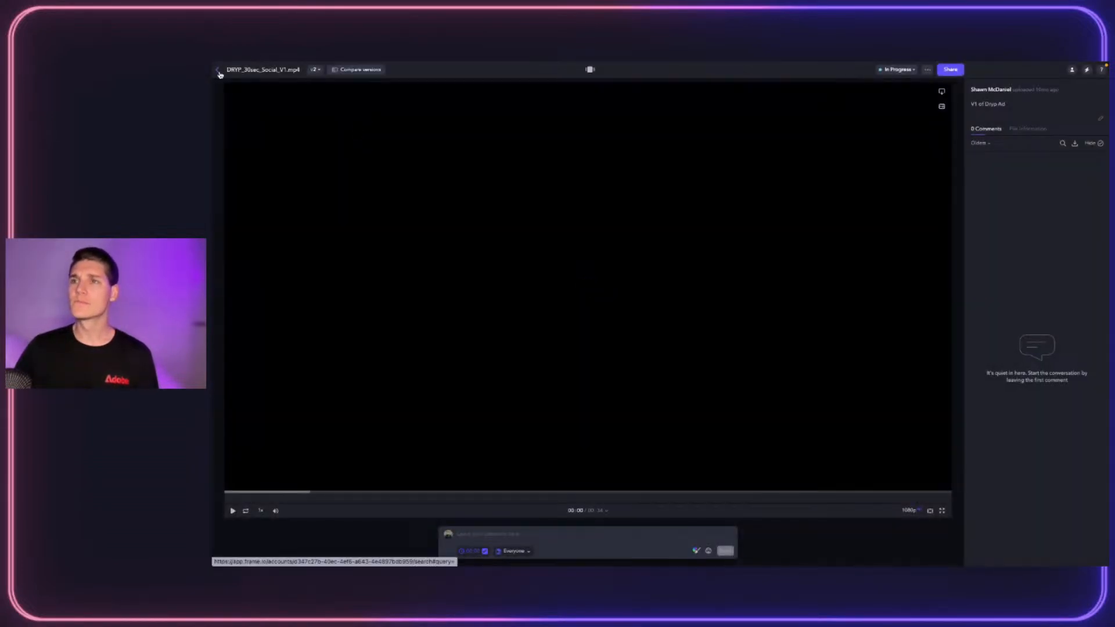
Share the video for review with 'Group for Review' as the recipient
click(951, 69)
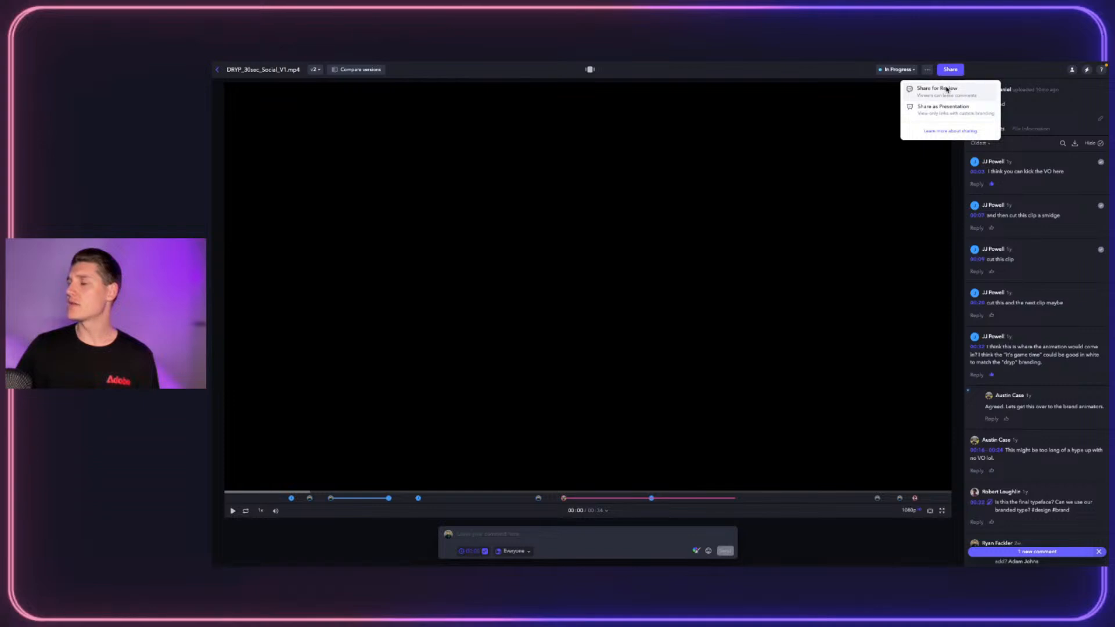
click(936, 90)
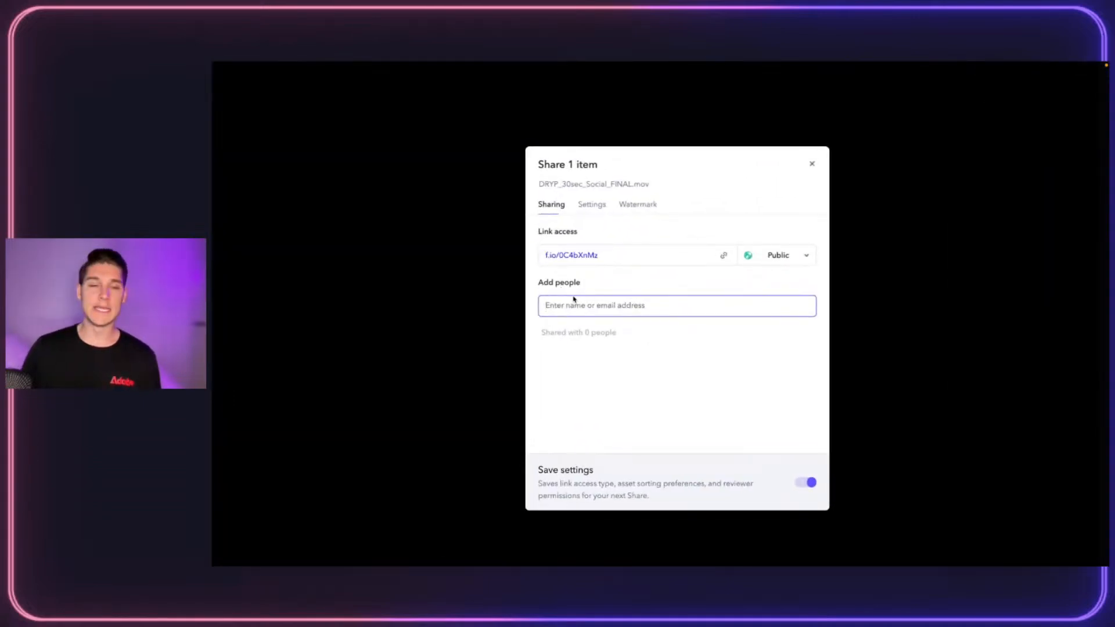
text(group)
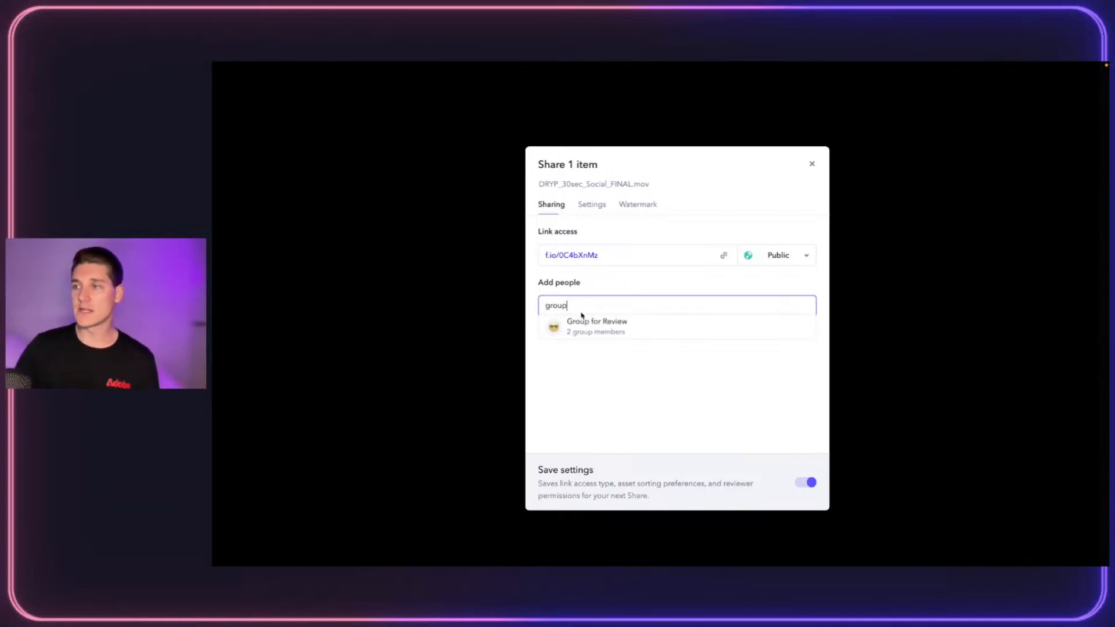
click(617, 323)
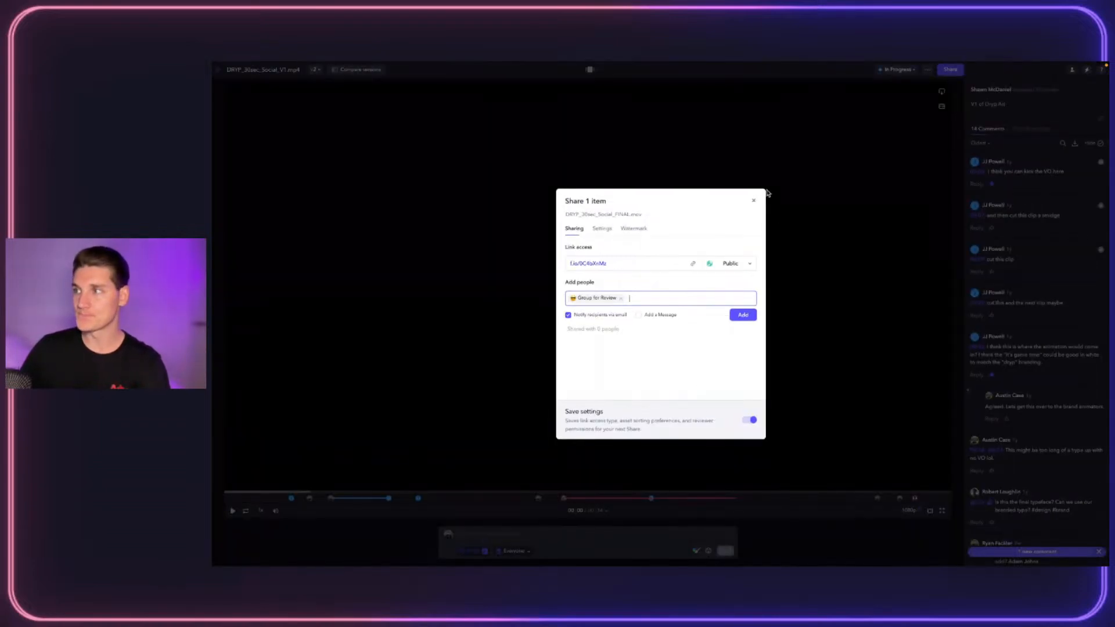
click(753, 201)
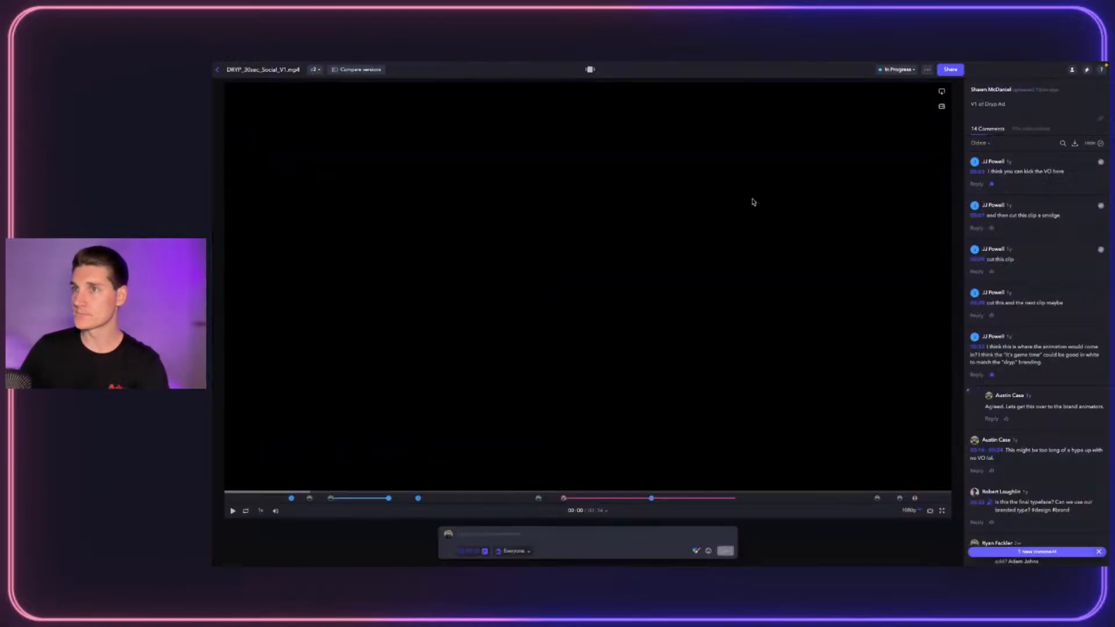
Go back and open the account's Branding settings down to the email section
click(218, 71)
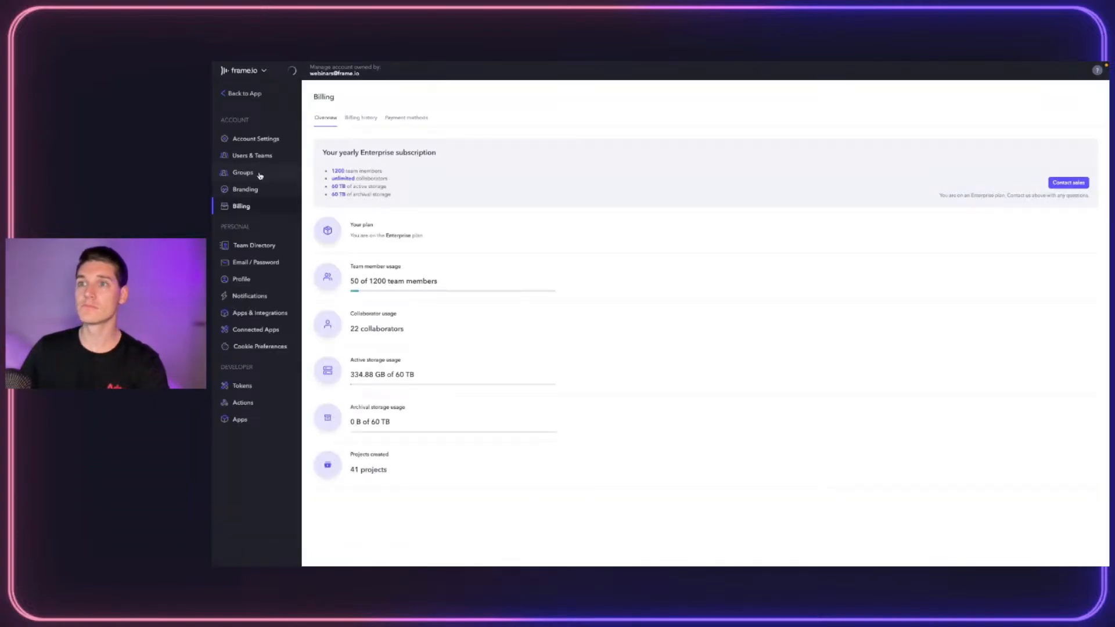
click(256, 190)
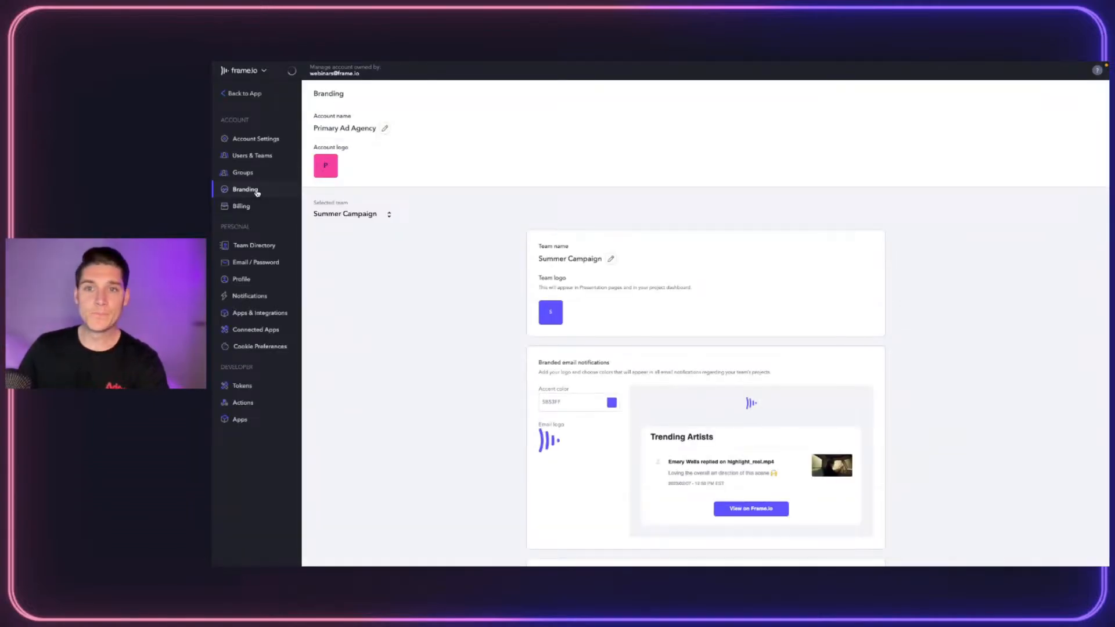
scroll(505, 331, down, 1)
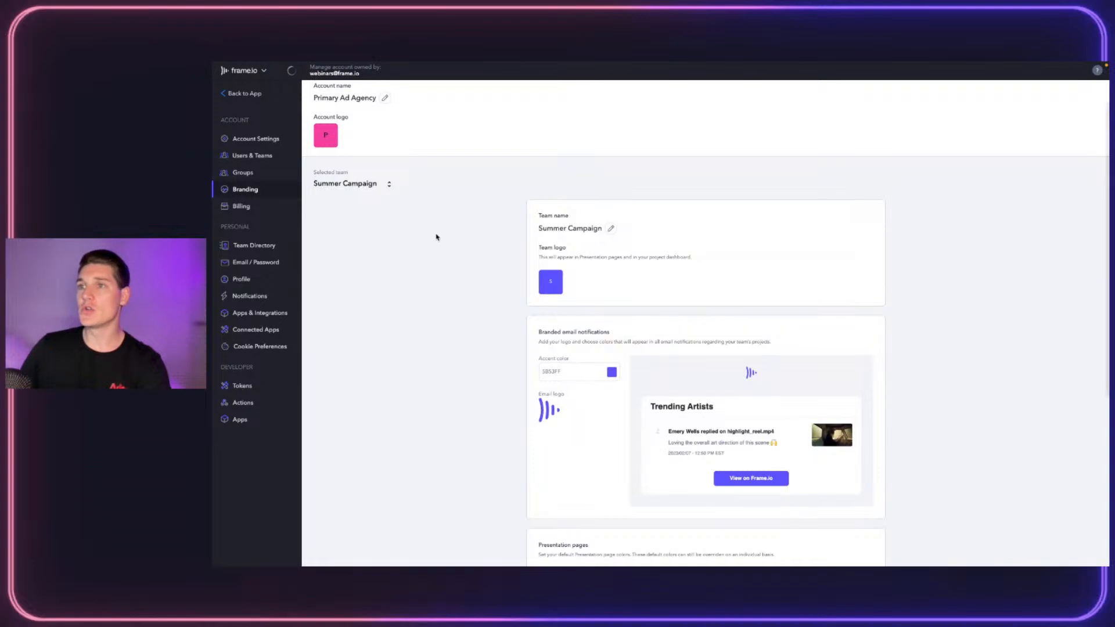
scroll(709, 281, down, 4)
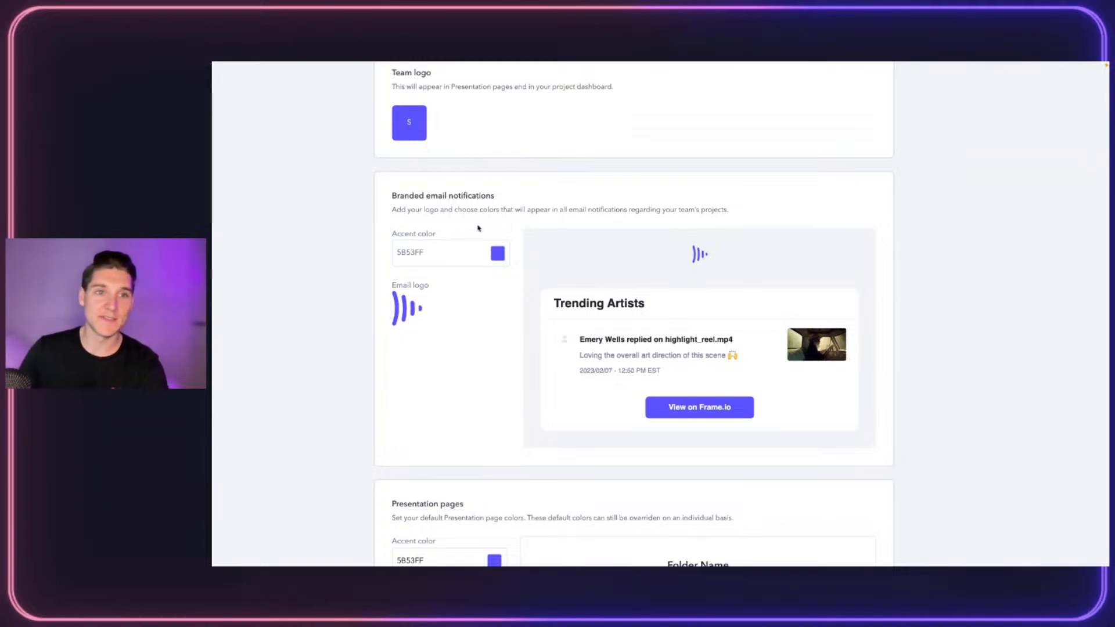
Set the email Accent color to the dark green preset 417505
click(498, 253)
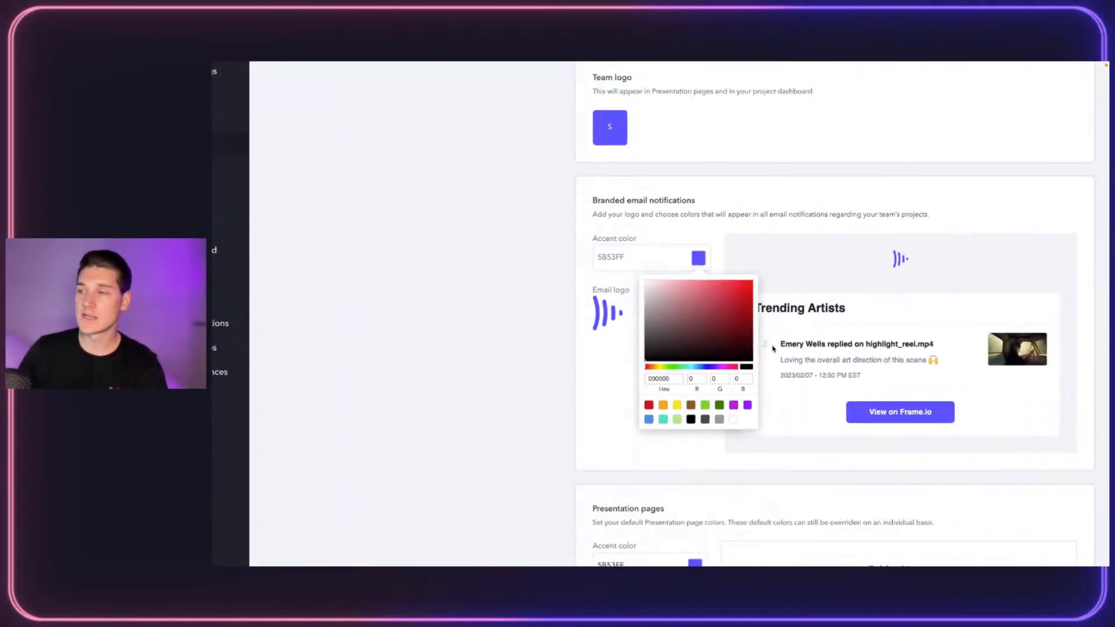
click(719, 406)
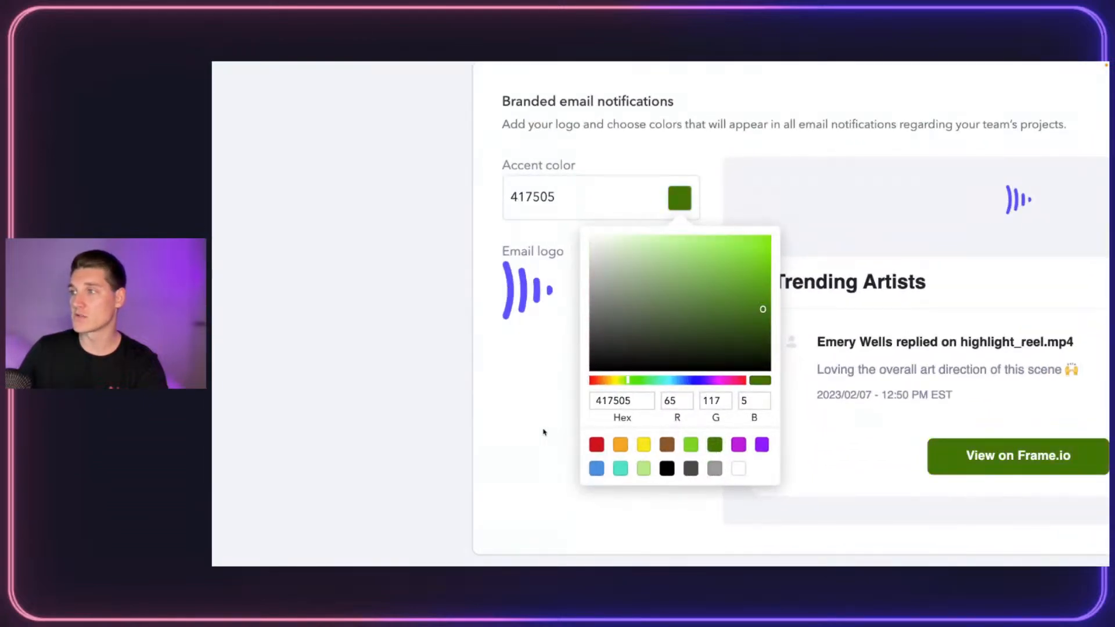
click(543, 432)
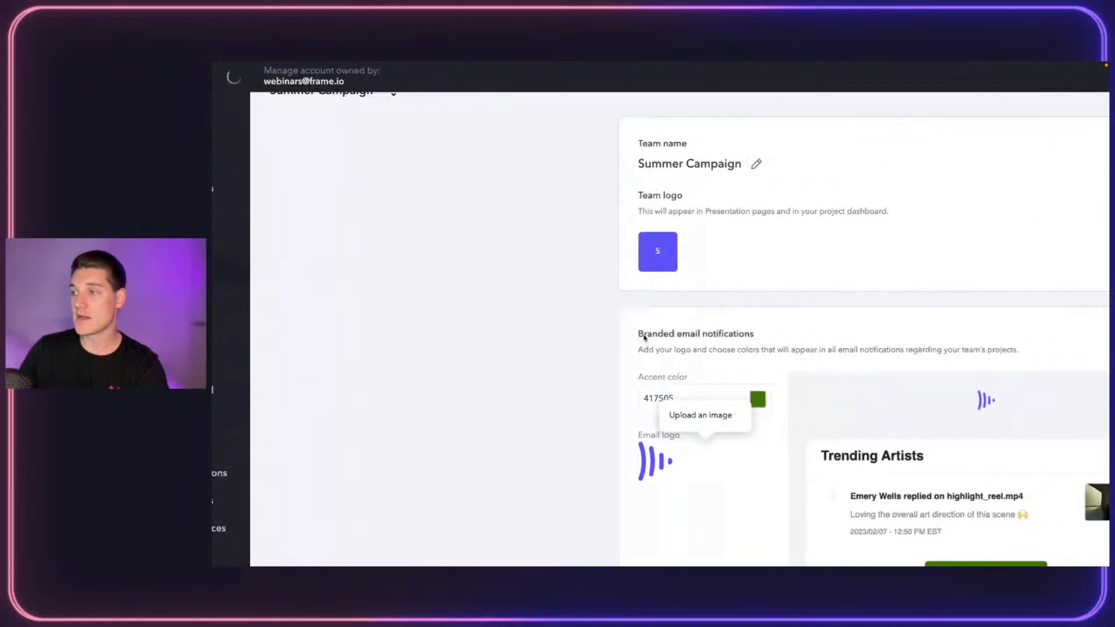
scroll(609, 383, down, 3)
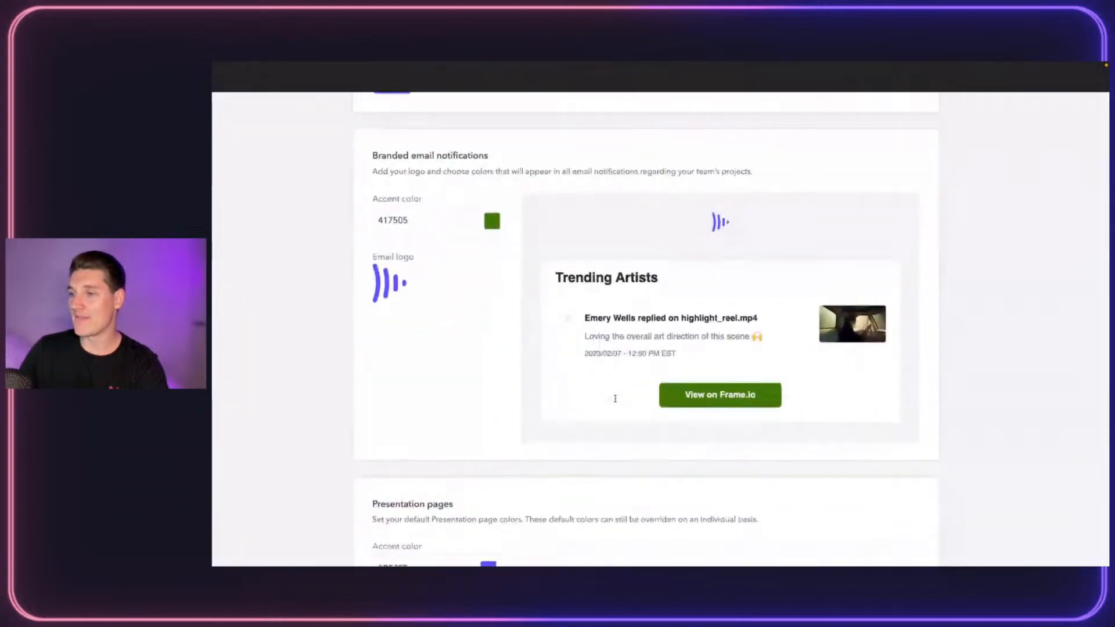
scroll(615, 399, down, 5)
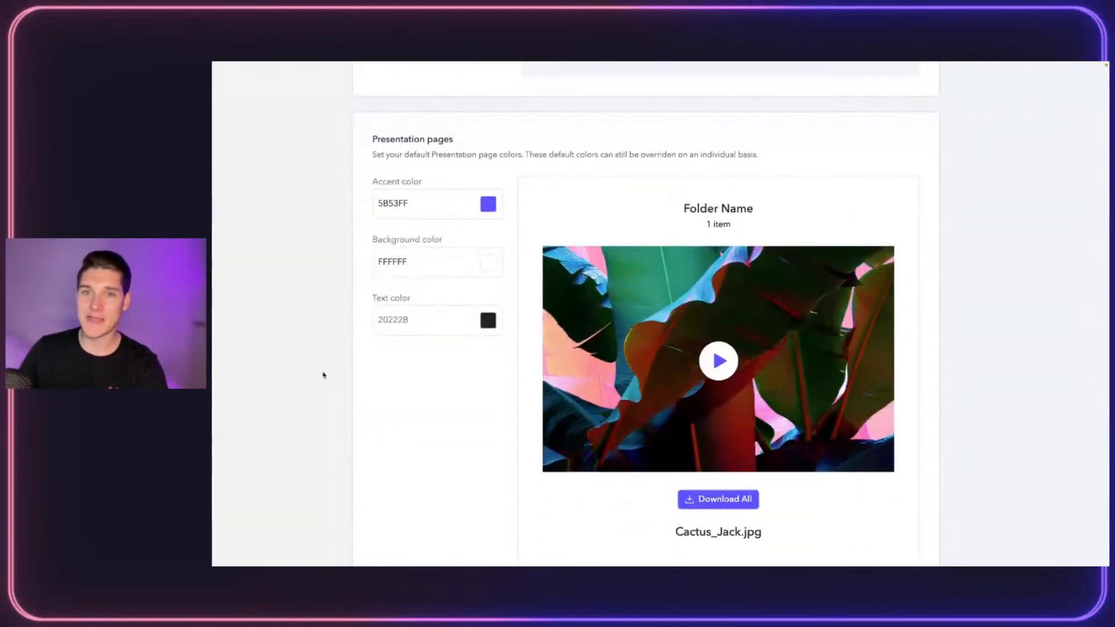
mouse_move(496, 559)
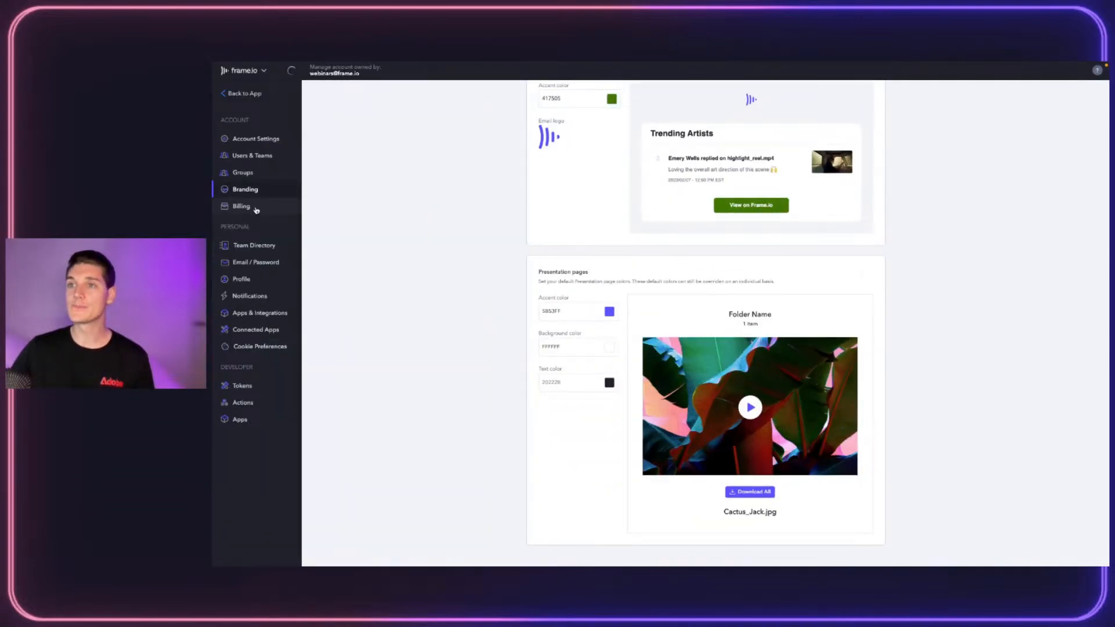
Look over Billing and the Team Directory, then open Email / Password settings
click(257, 209)
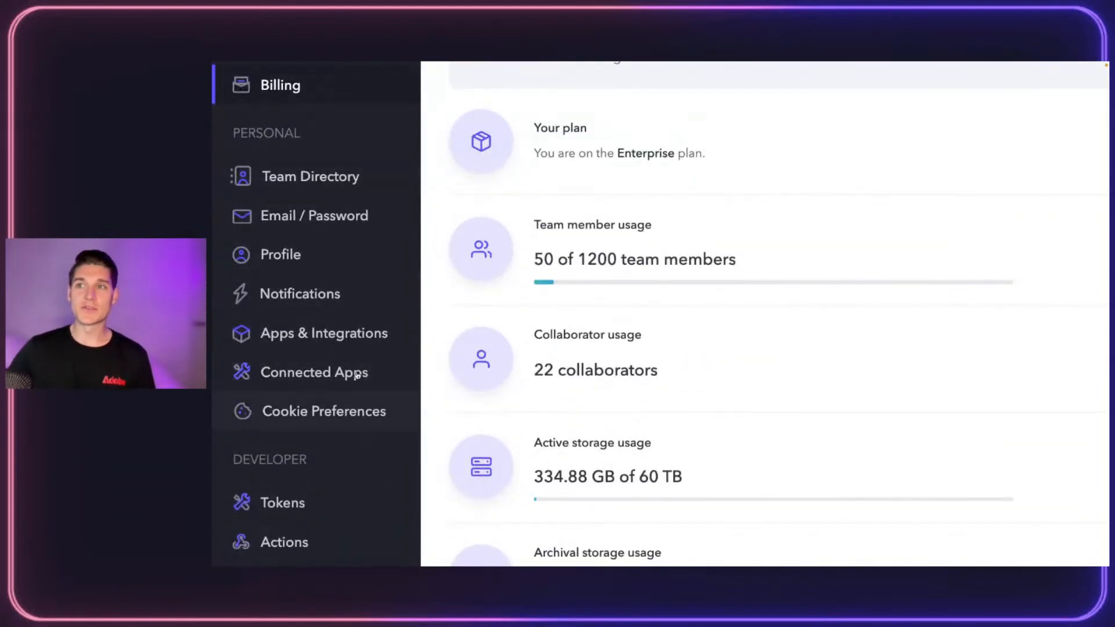
click(326, 176)
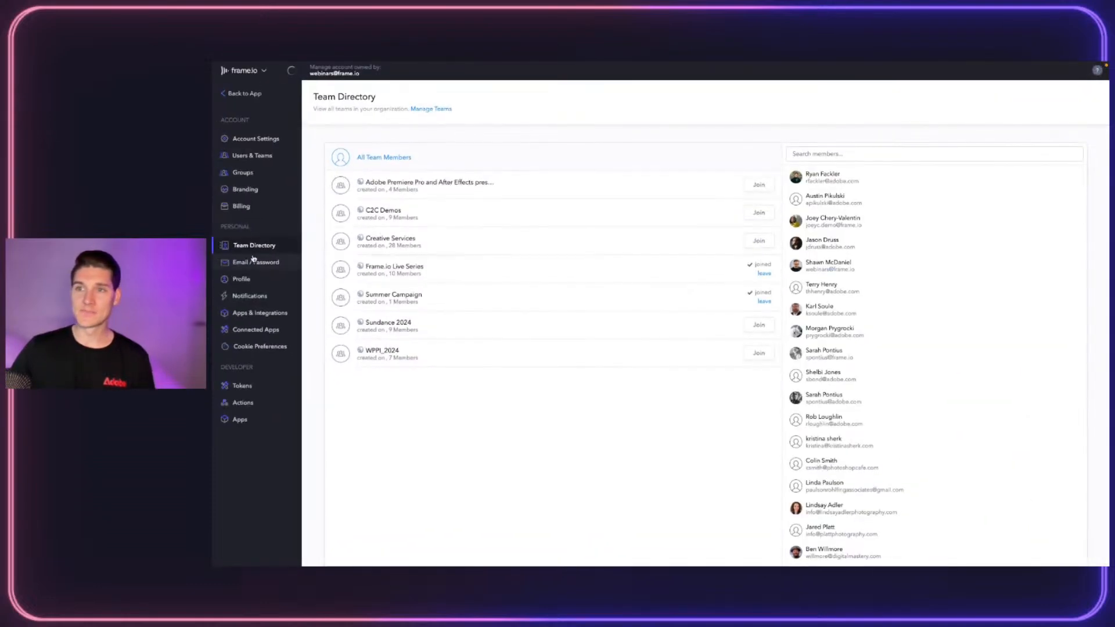
click(253, 260)
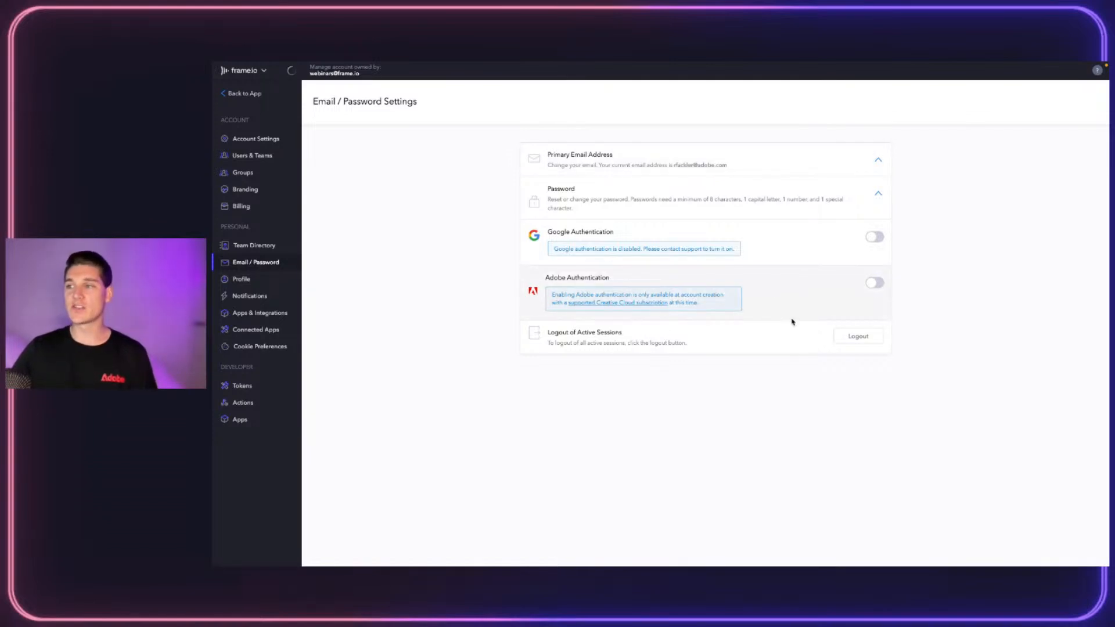
Open Profile > Notifications, keep the email digest at Daily, and review project subscriptions
click(239, 280)
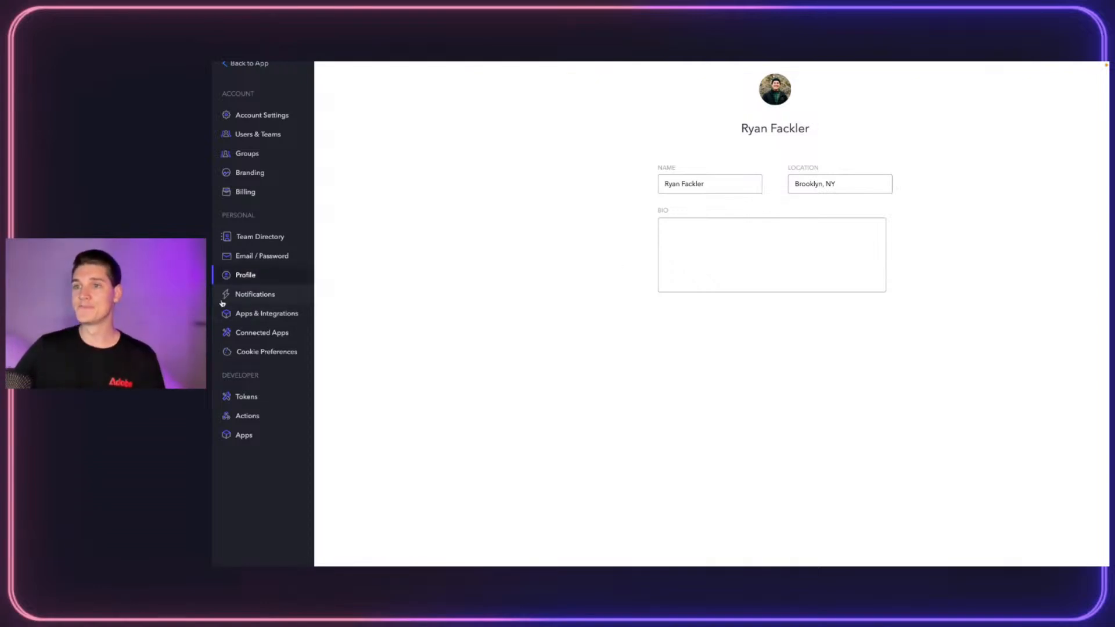
click(244, 297)
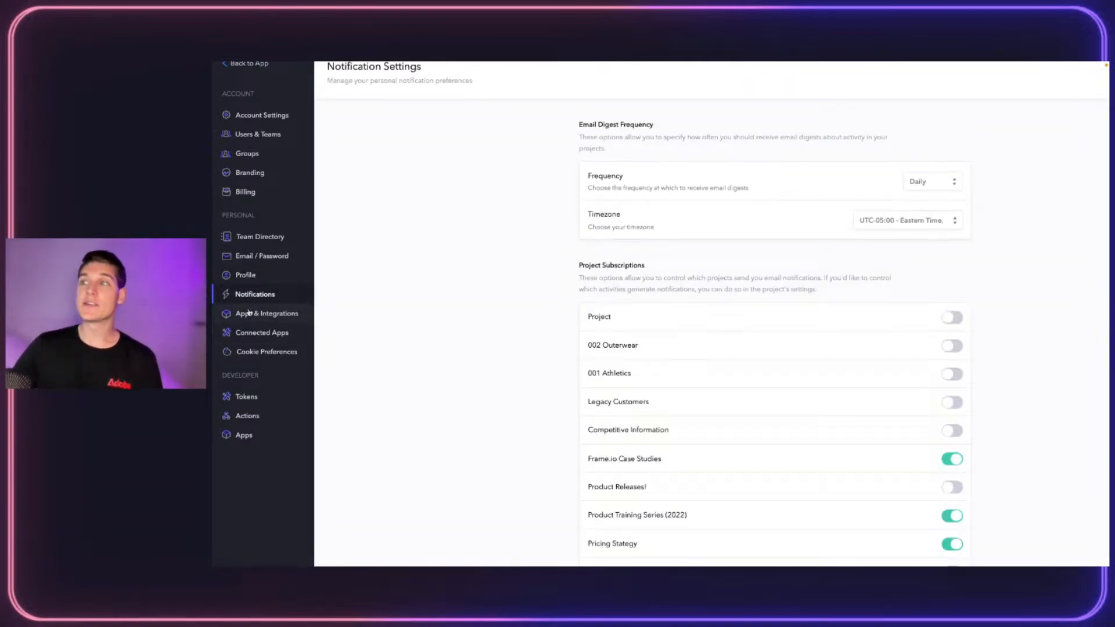
scroll(404, 283, right, 2)
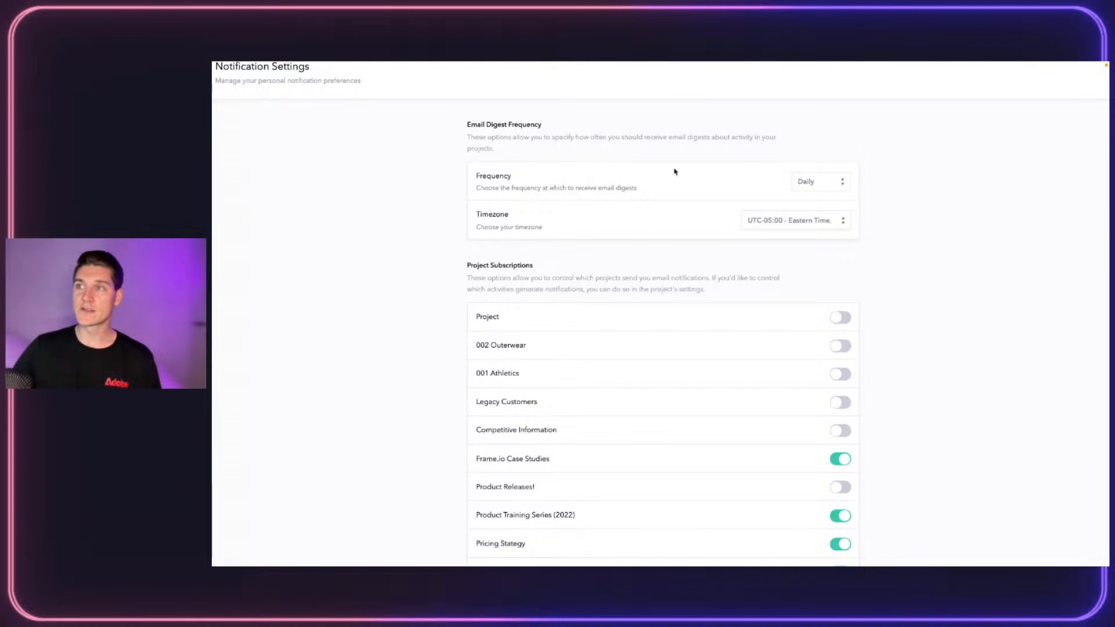
click(837, 177)
click(887, 192)
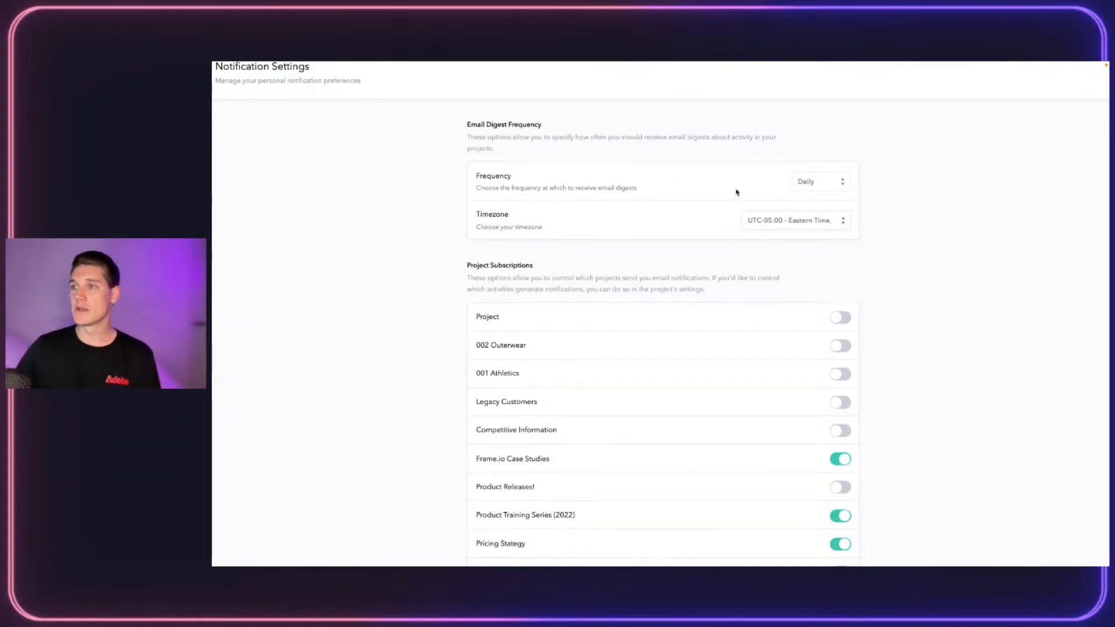
scroll(736, 192, down, 1)
scroll(727, 329, down, 1)
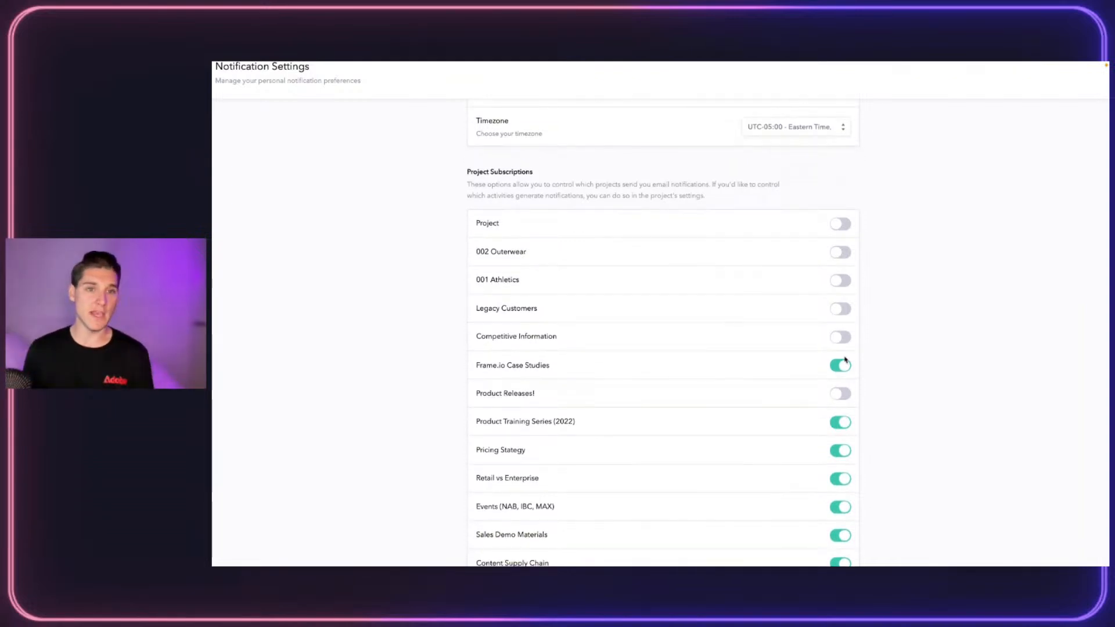
scroll(845, 361, down, 1)
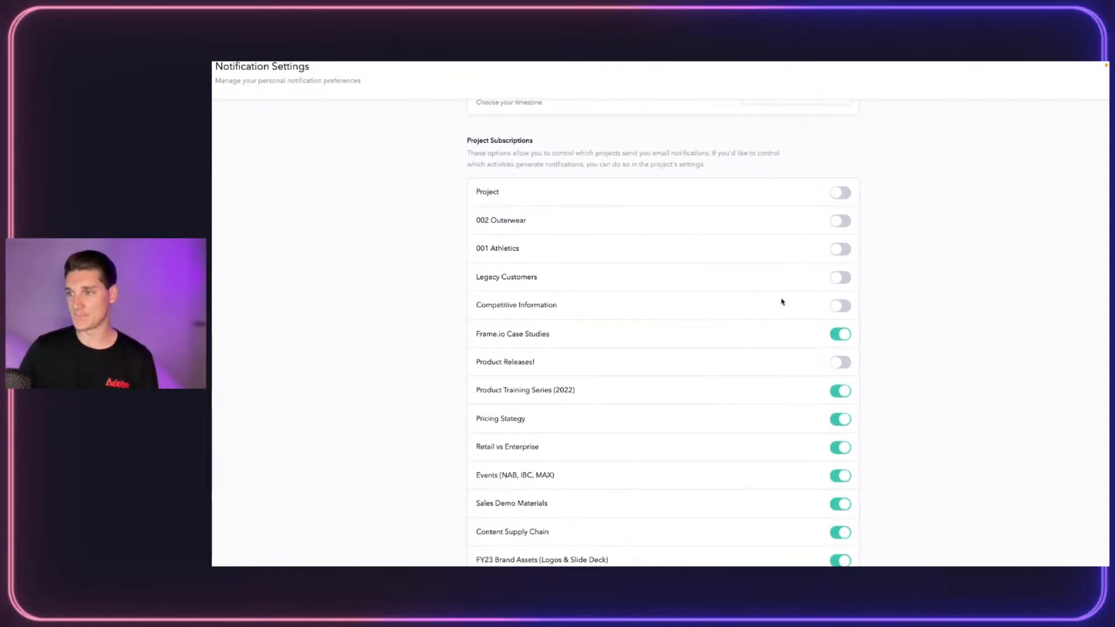
Open Apps & Integrations and look through Vimeo, Slack and the desktop app integrations
click(250, 313)
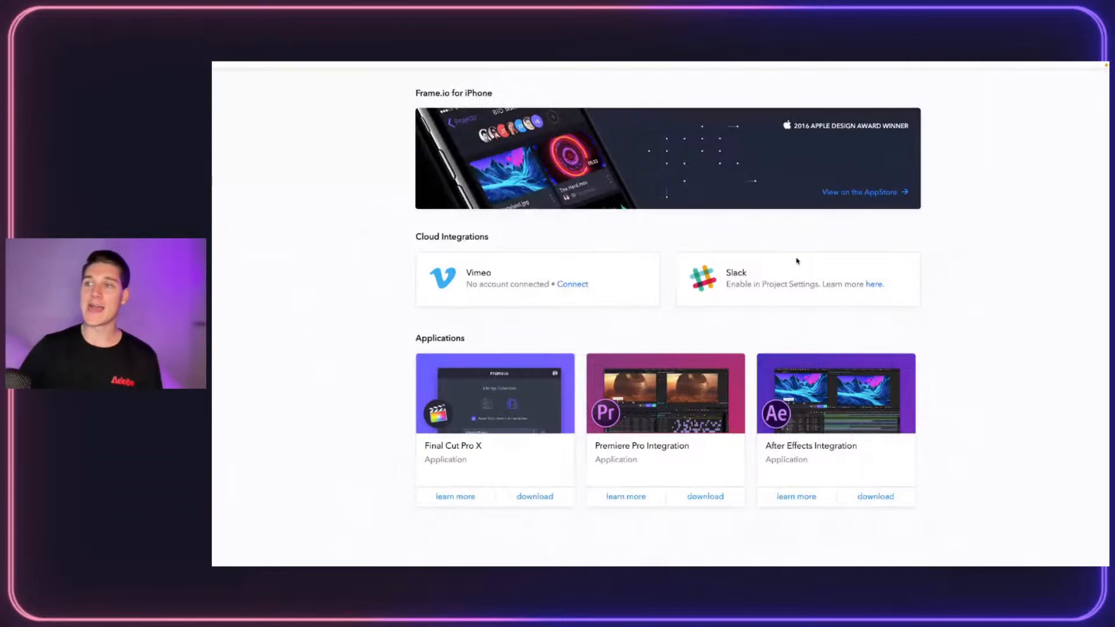
scroll(648, 259, down, 1)
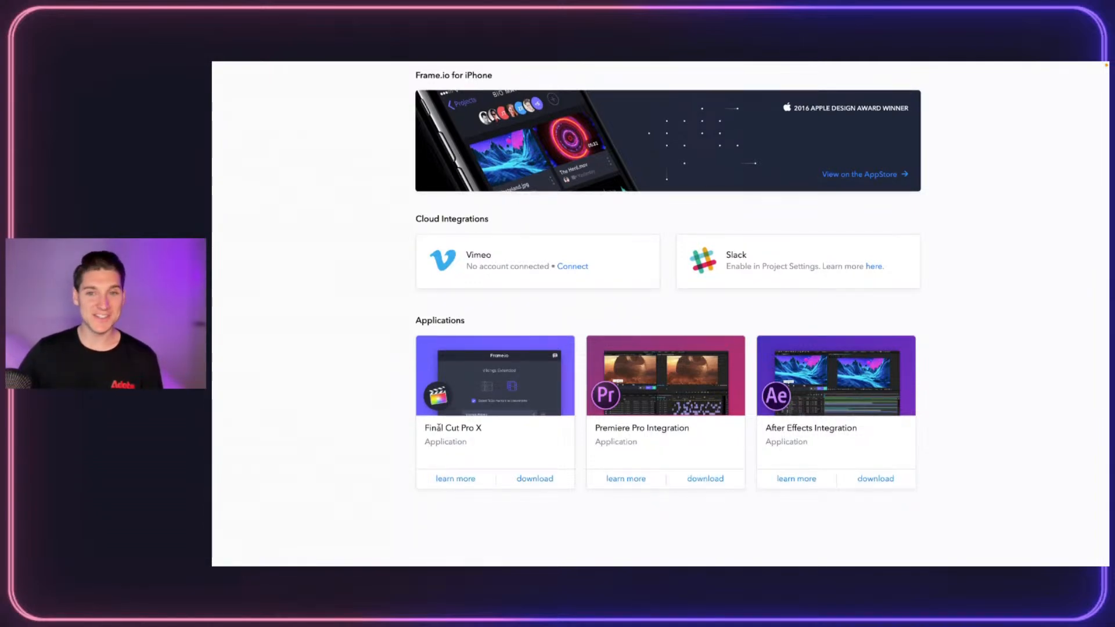
Check Connected Apps, then return to the DRYP Ad project's media workspace
click(256, 330)
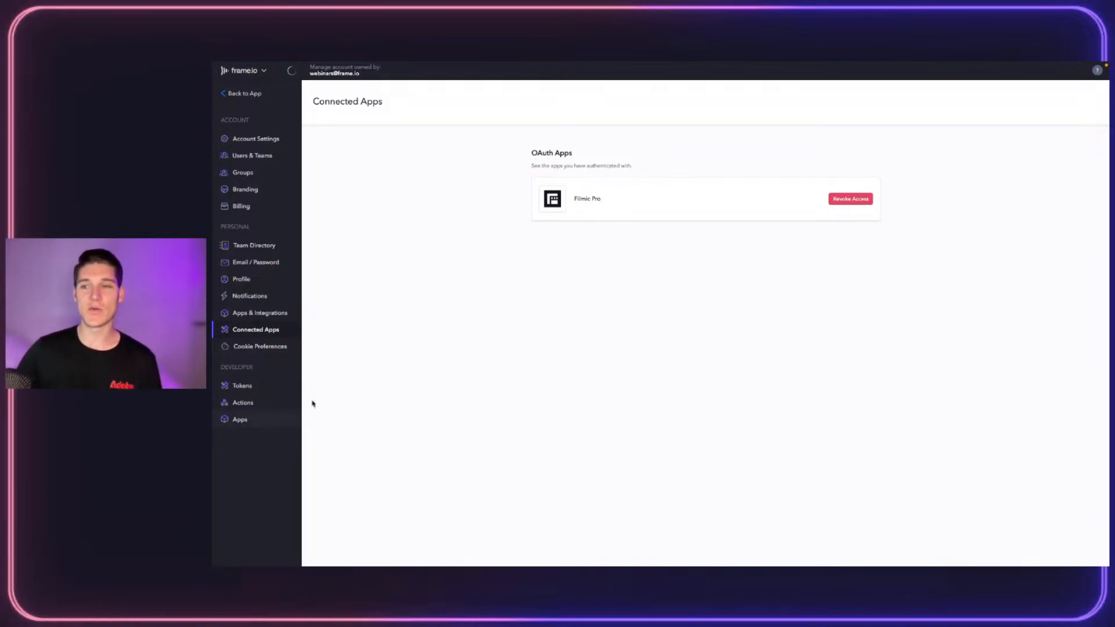
click(259, 95)
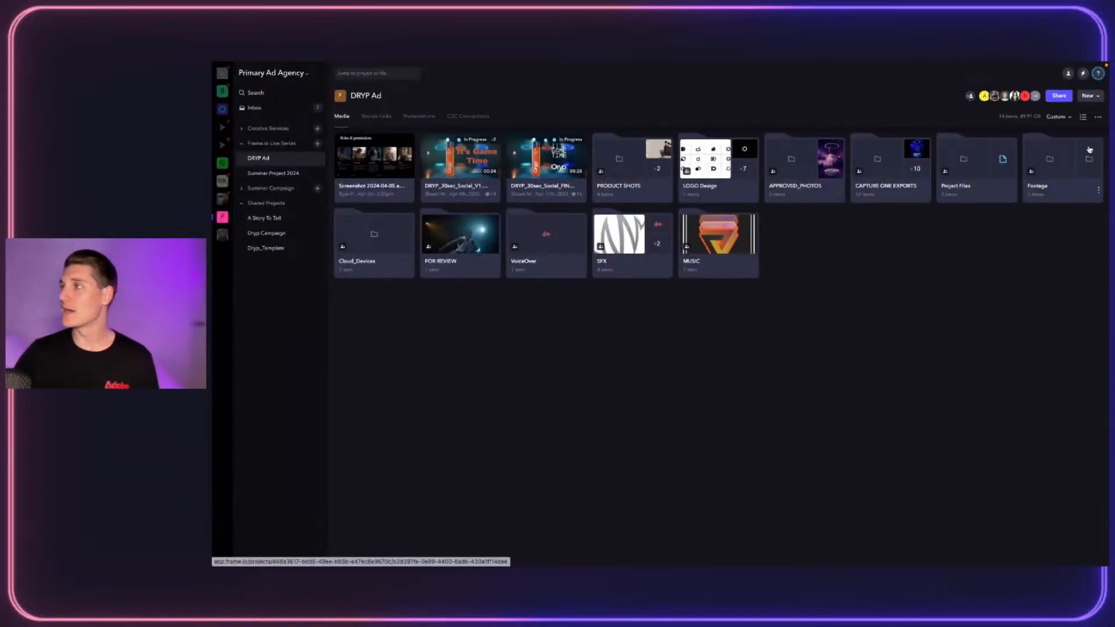
click(1098, 74)
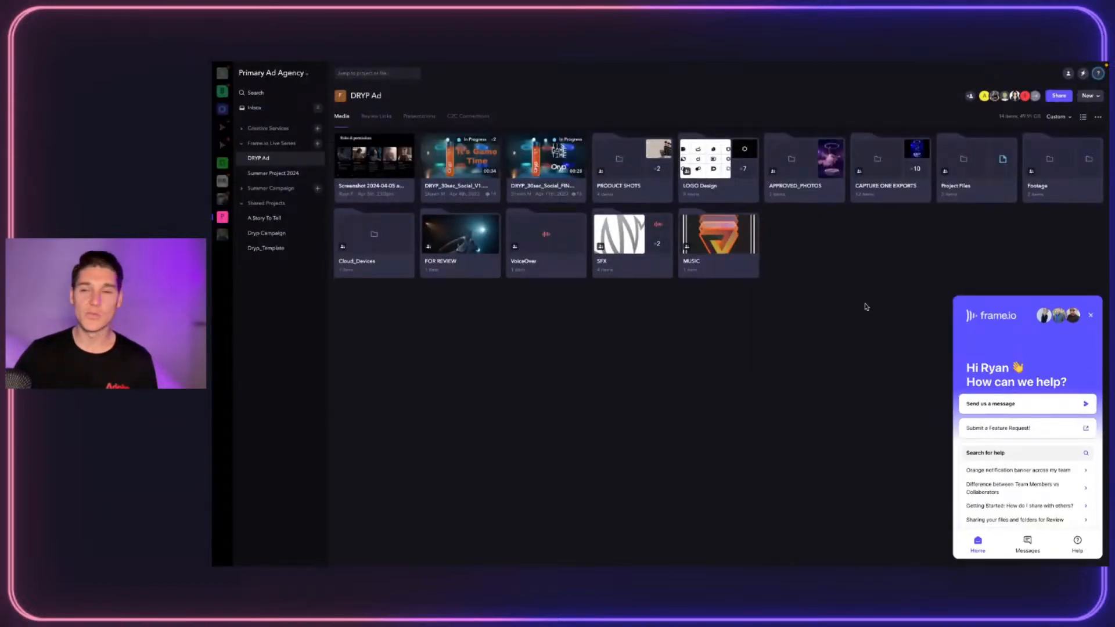
click(1095, 75)
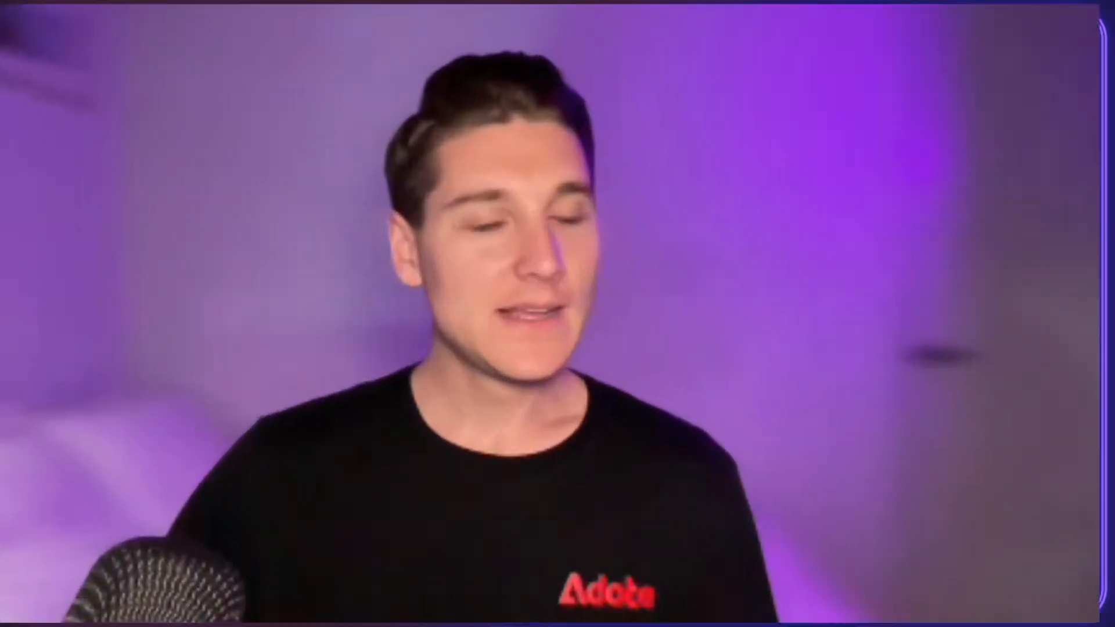